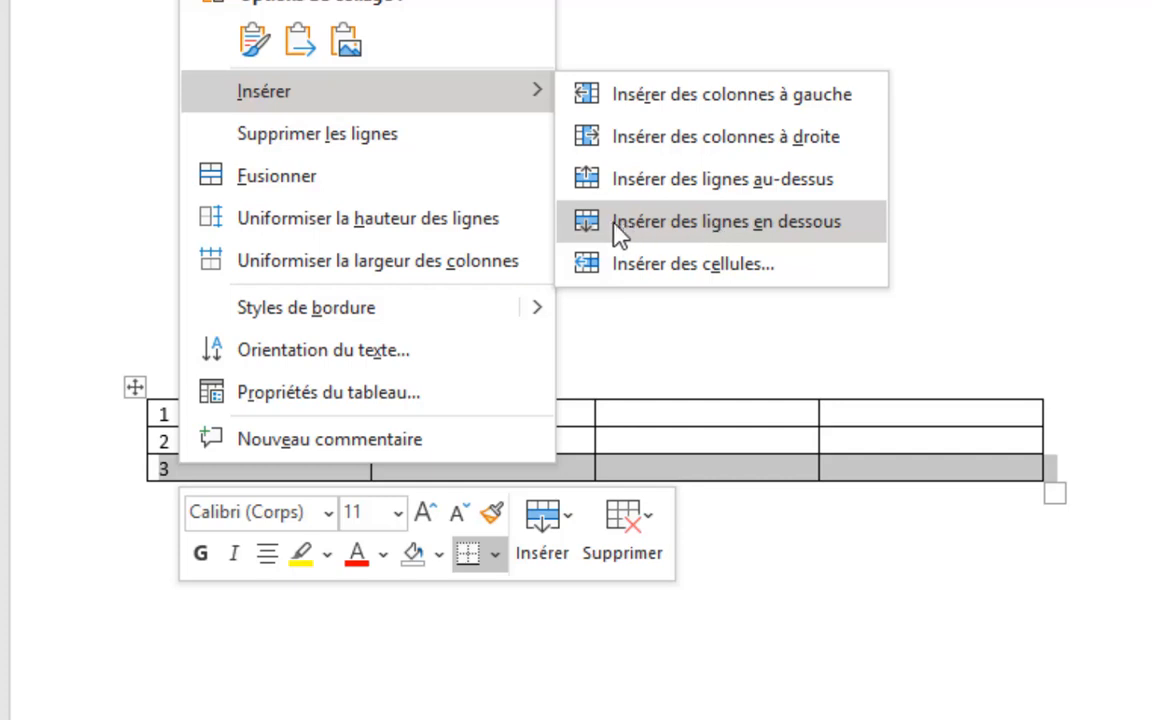
Insert an empty row below the row numbered 3 and another empty row directly above it.
left_click(768, 240)
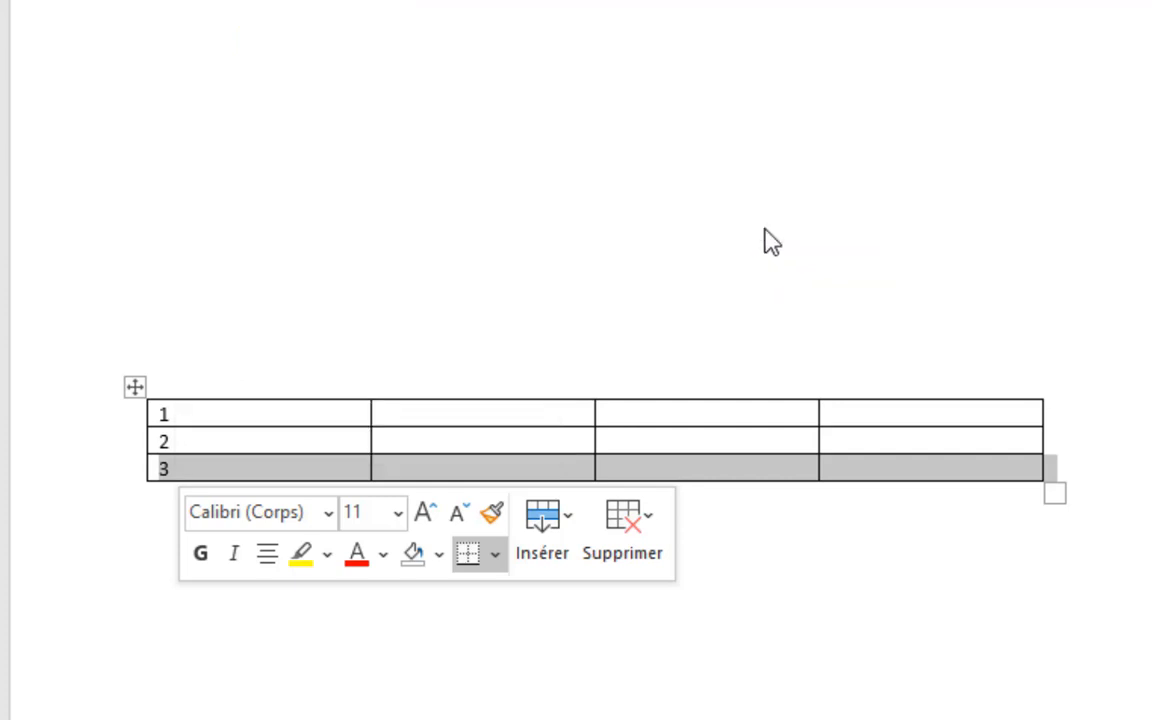
left_click(131, 478)
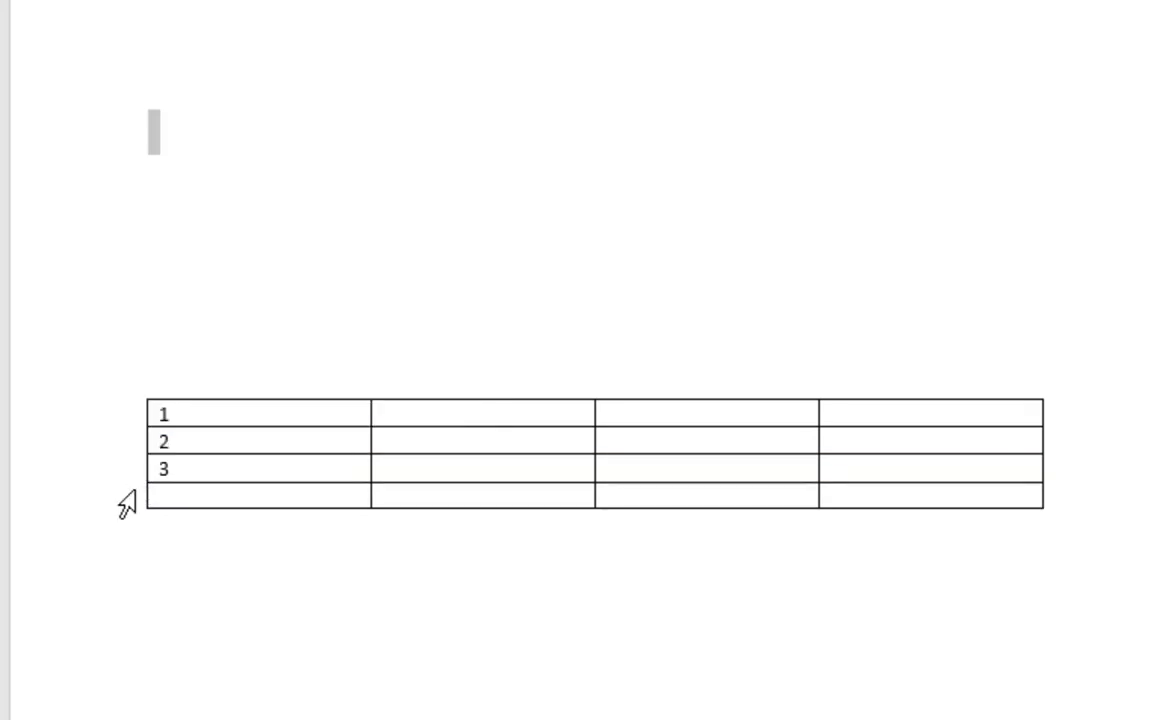
left_click(108, 462)
right_click(187, 470)
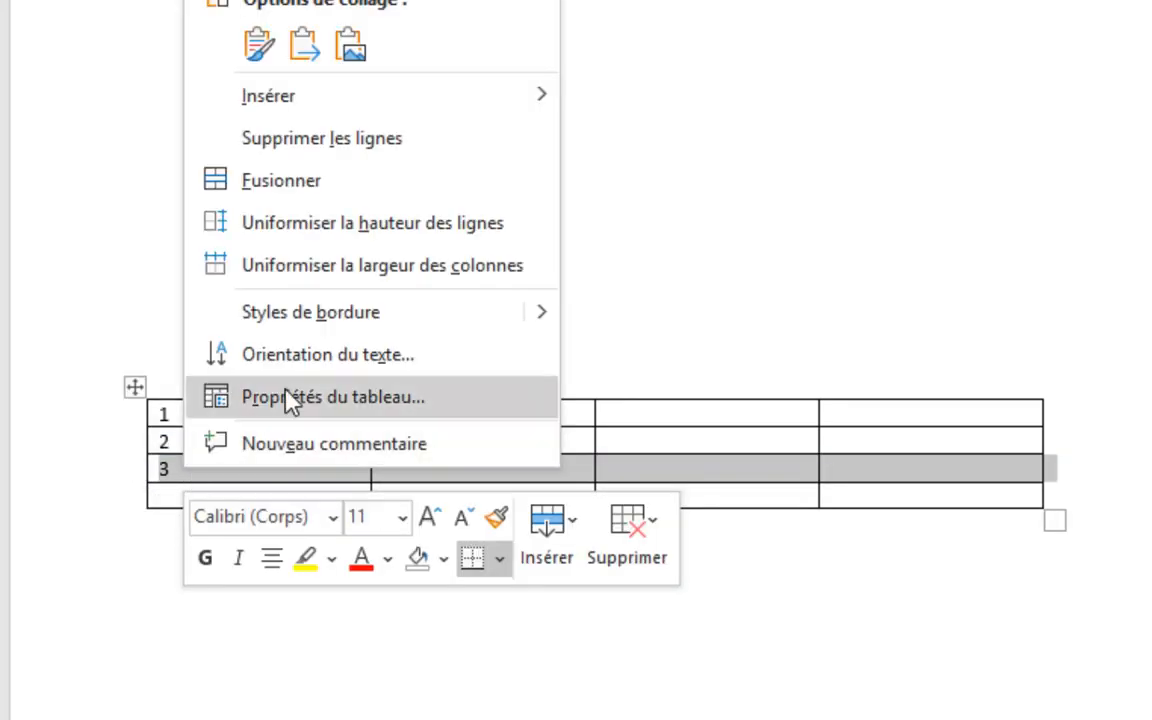
mouse_move(528, 117)
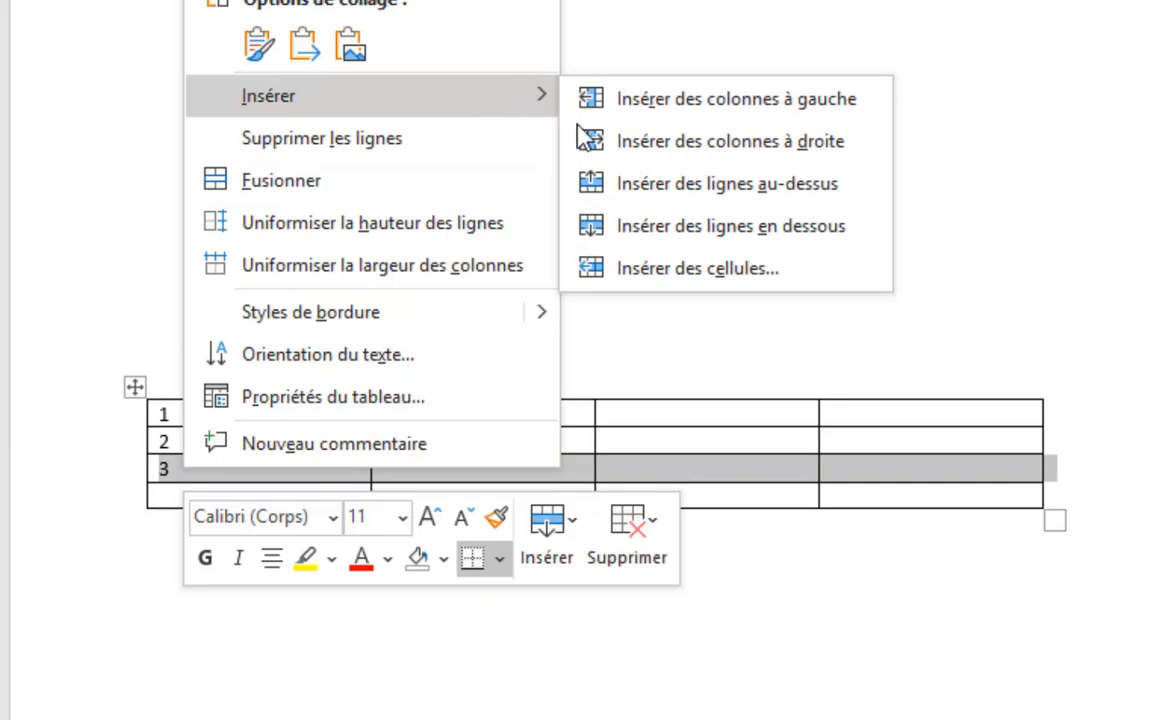
left_click(773, 198)
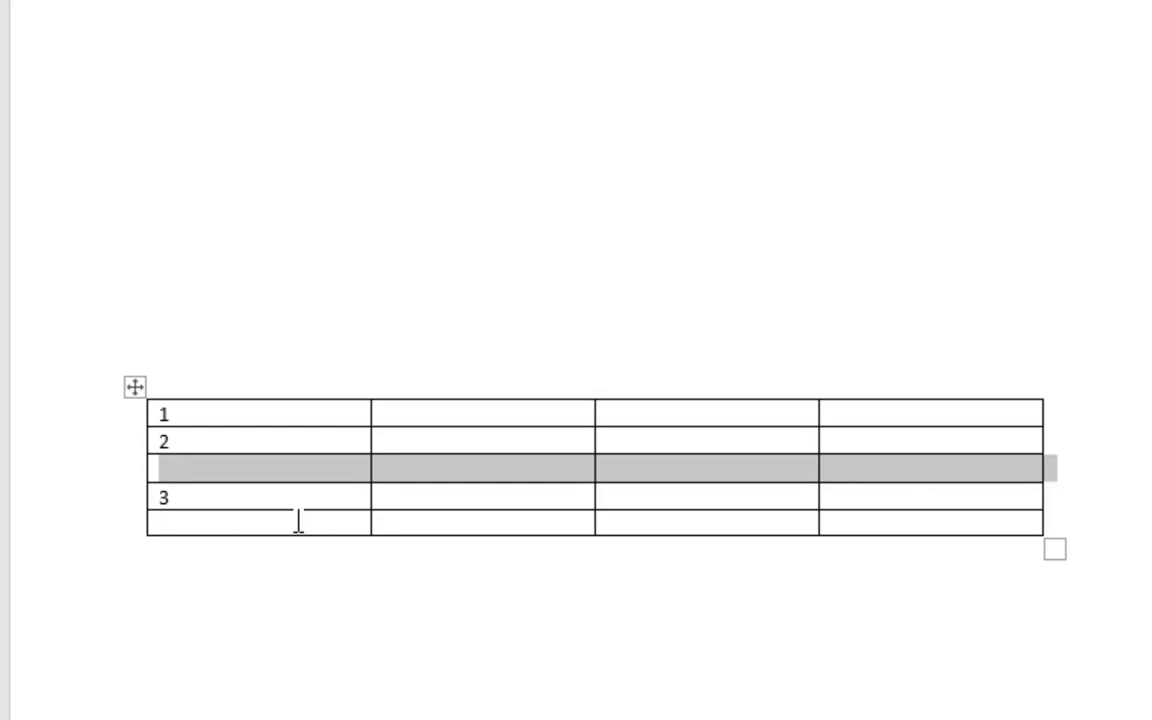
left_click(469, 373)
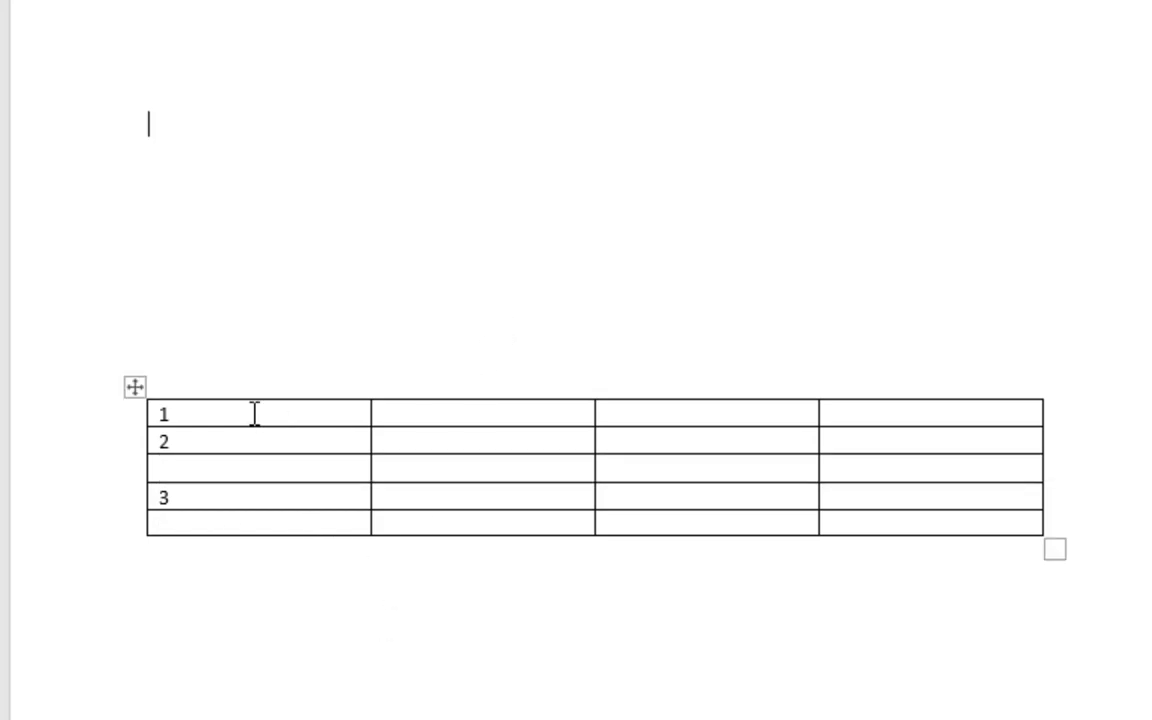
Number the second, third and fourth cells of the table's first row 2, 3 and 4.
left_click(418, 409)
type("2")
left_click(700, 416)
type("3")
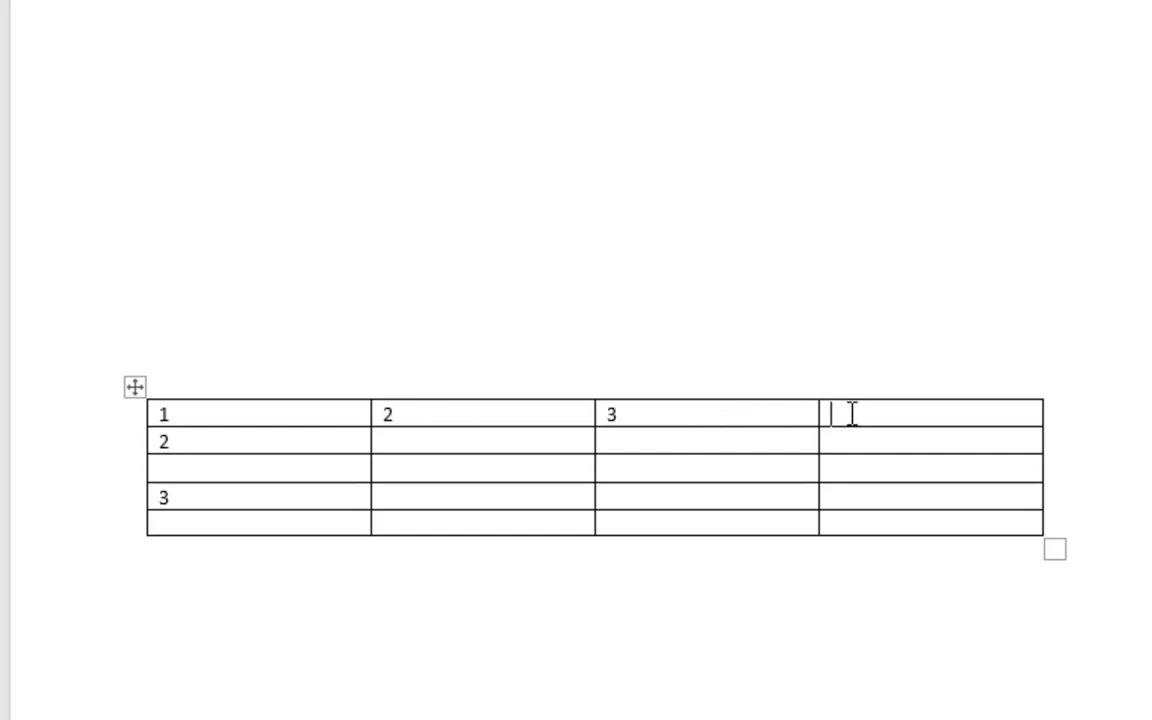
type("4")
Insert an empty column to the right of the column numbered 2.
left_click(478, 396)
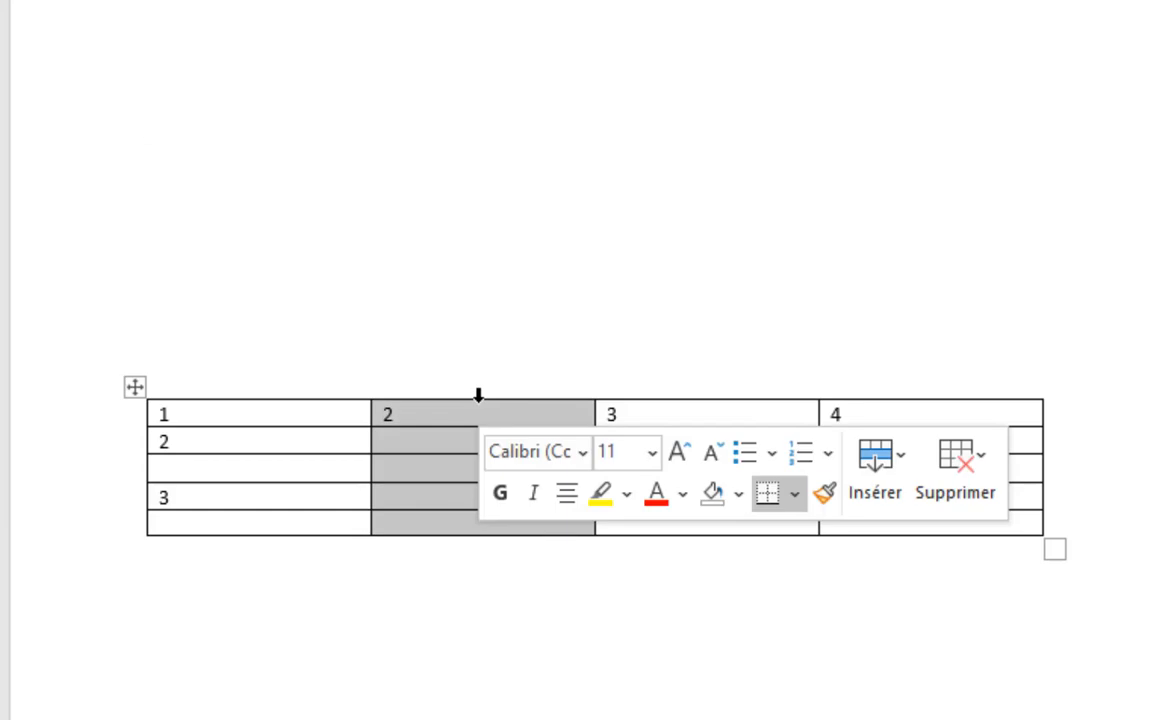
right_click(452, 430)
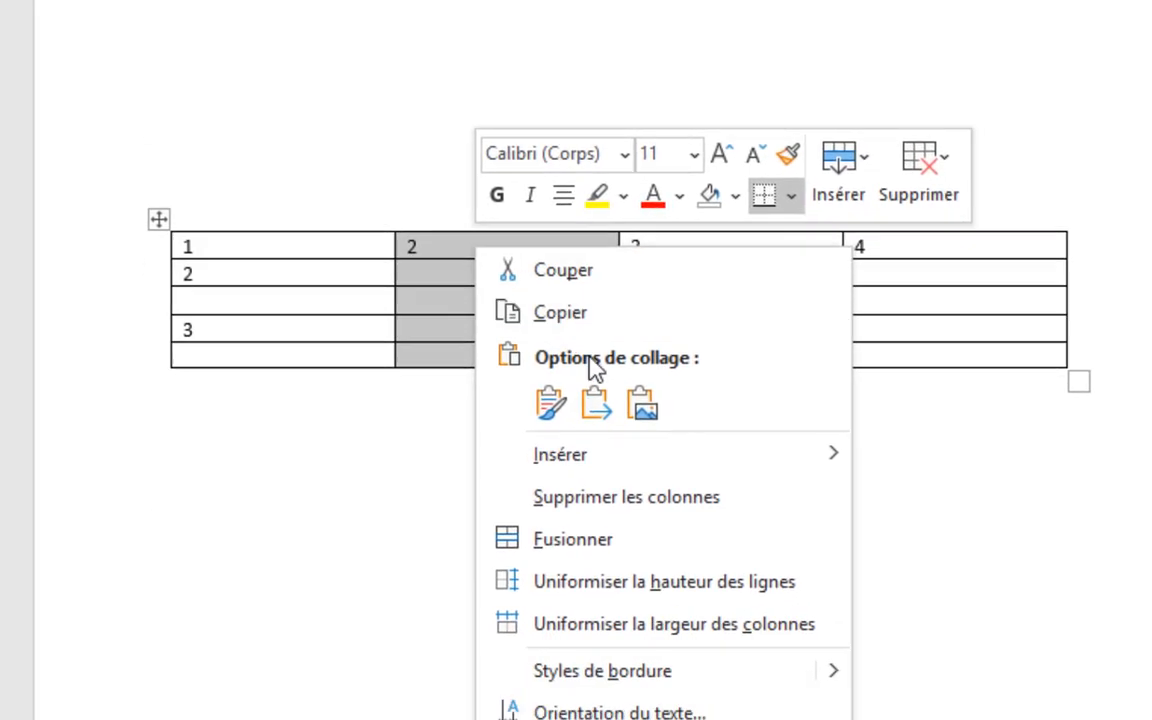
mouse_move(667, 366)
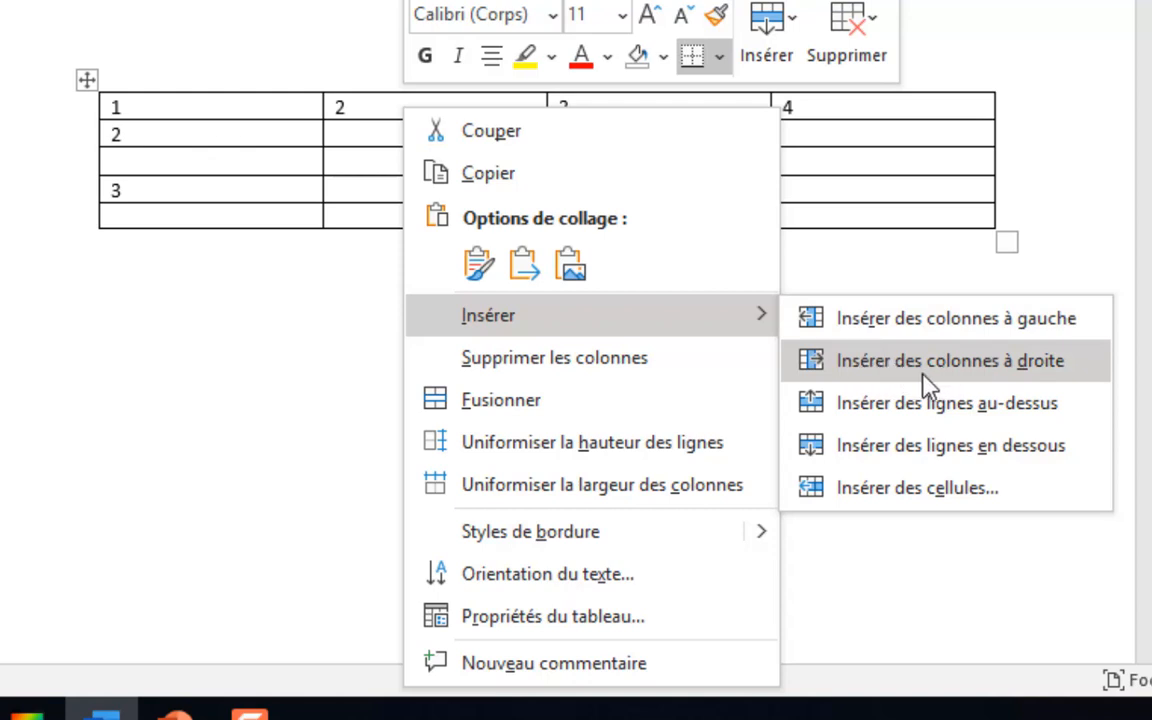
left_click(896, 370)
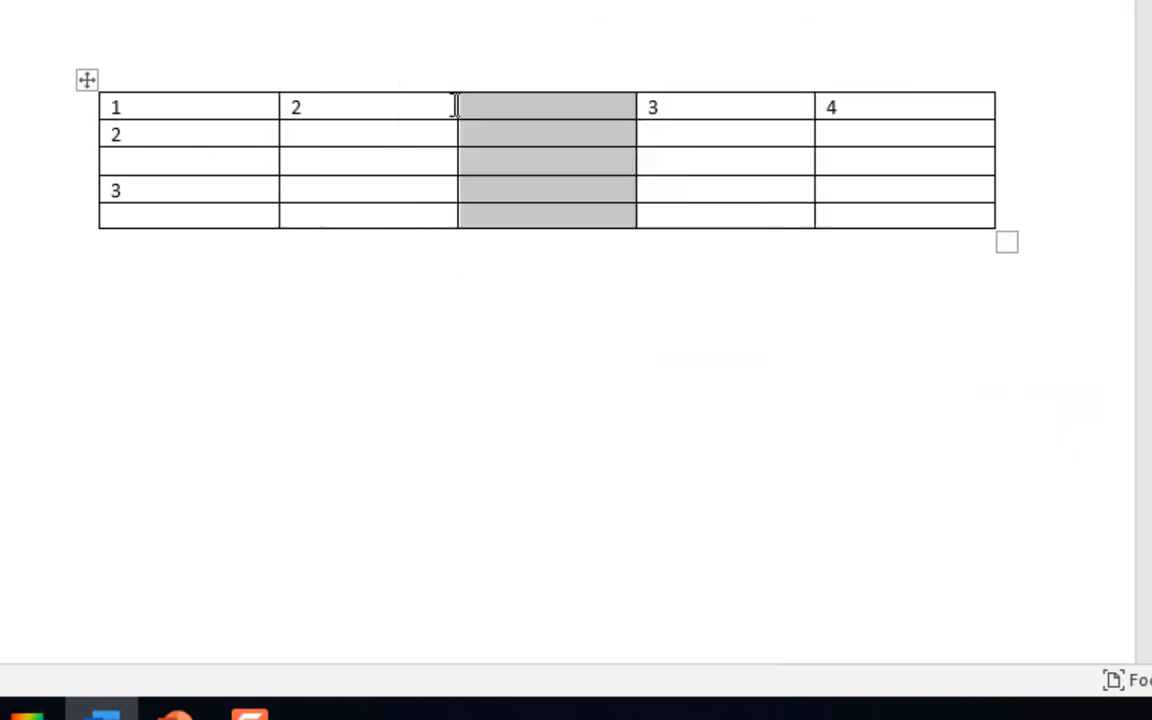
Insert an empty column to the left of the column numbered 2.
right_click(375, 105)
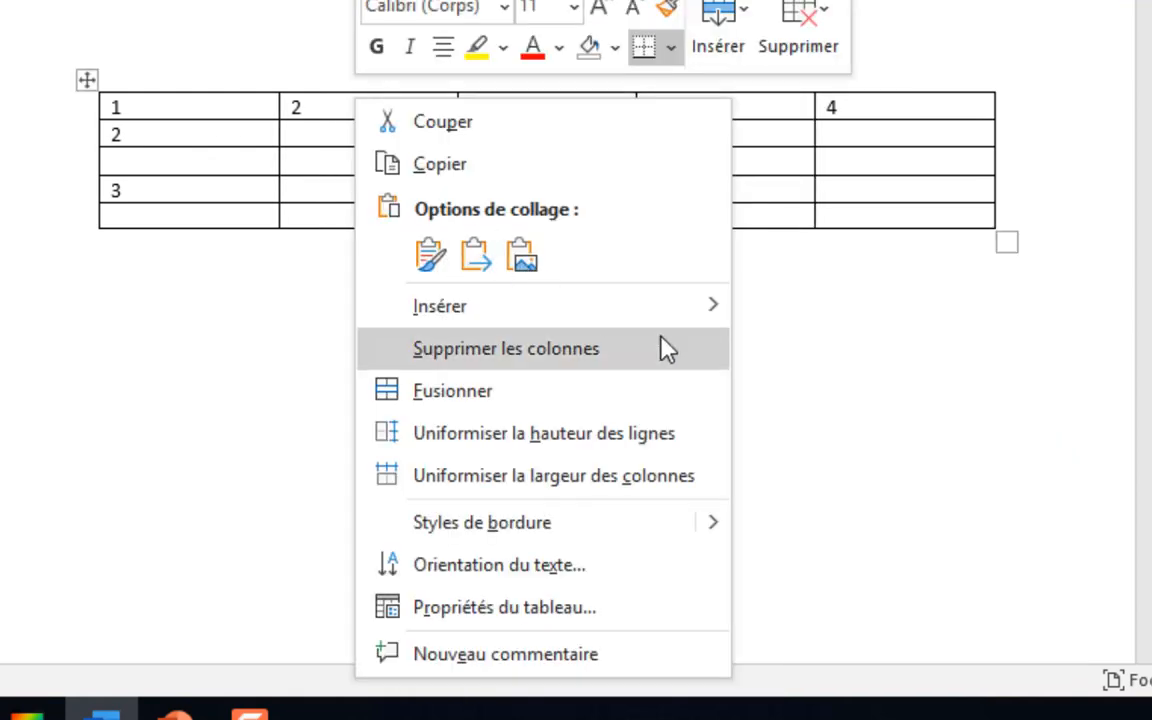
mouse_move(715, 321)
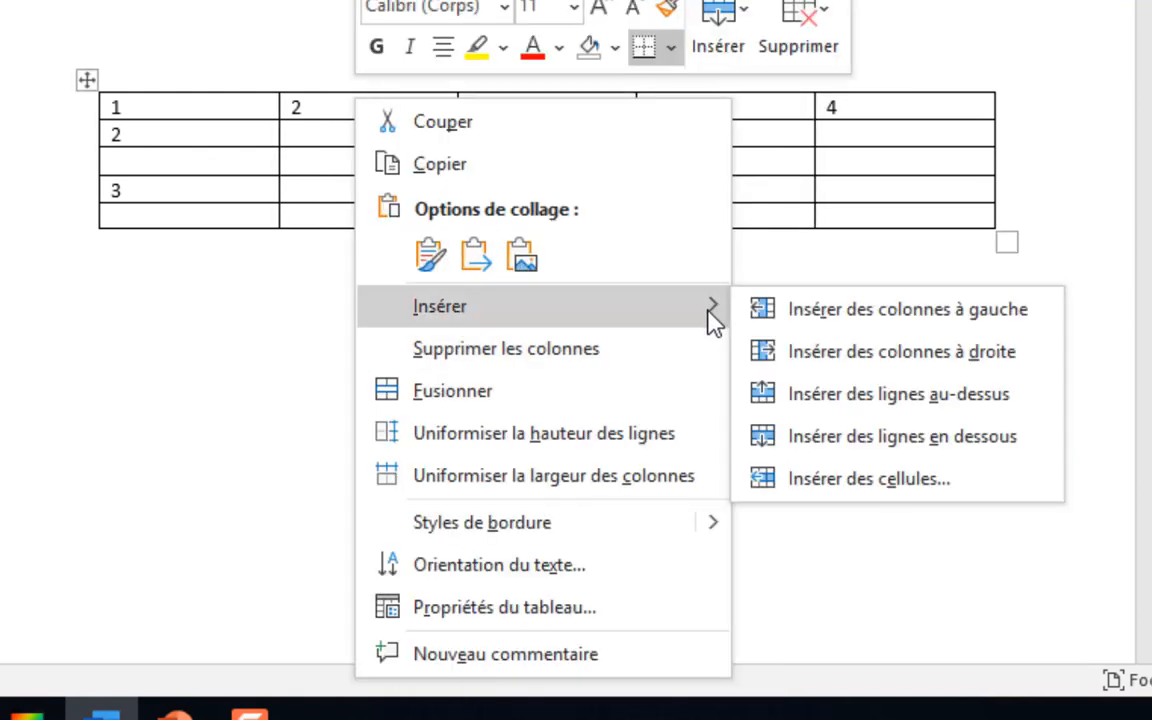
left_click(857, 316)
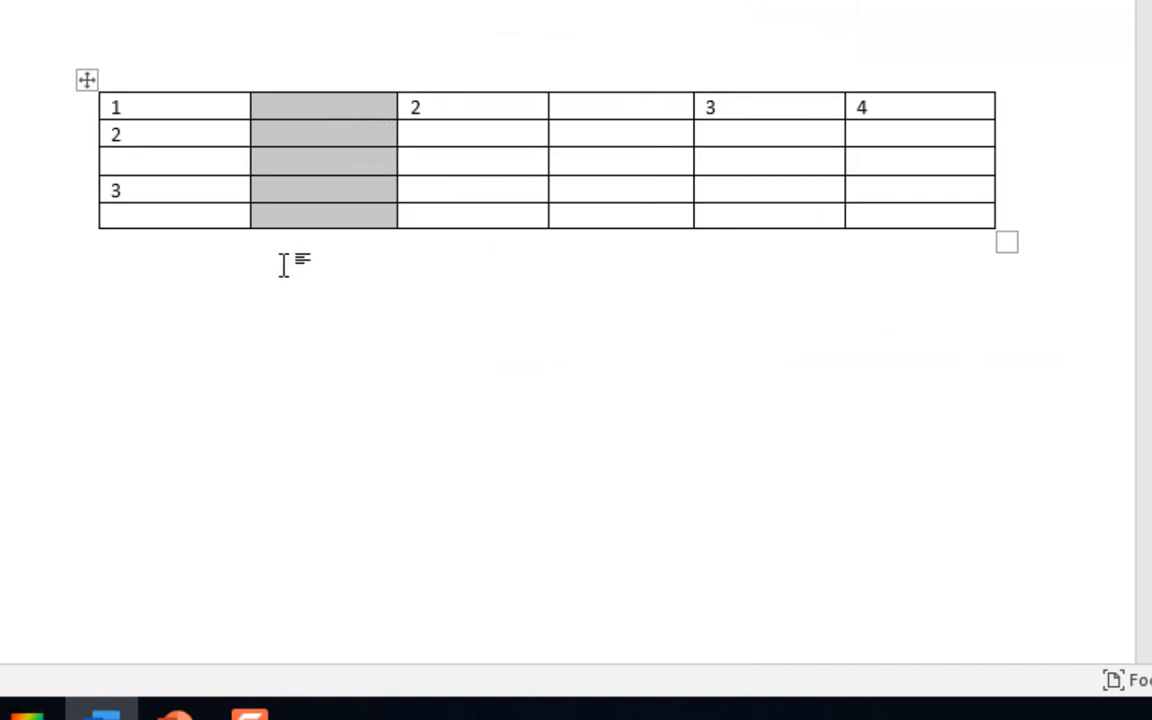
left_click(272, 306)
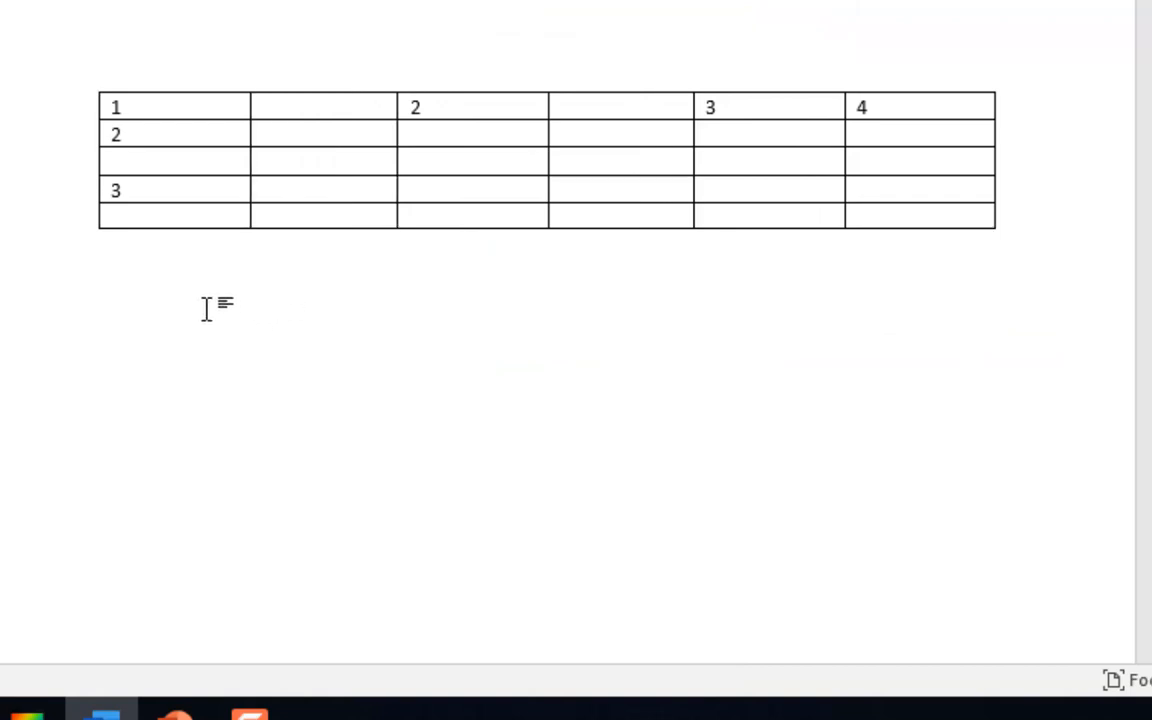
Delete the two empty columns on either side of the column numbered 2.
left_click(327, 88)
right_click(305, 116)
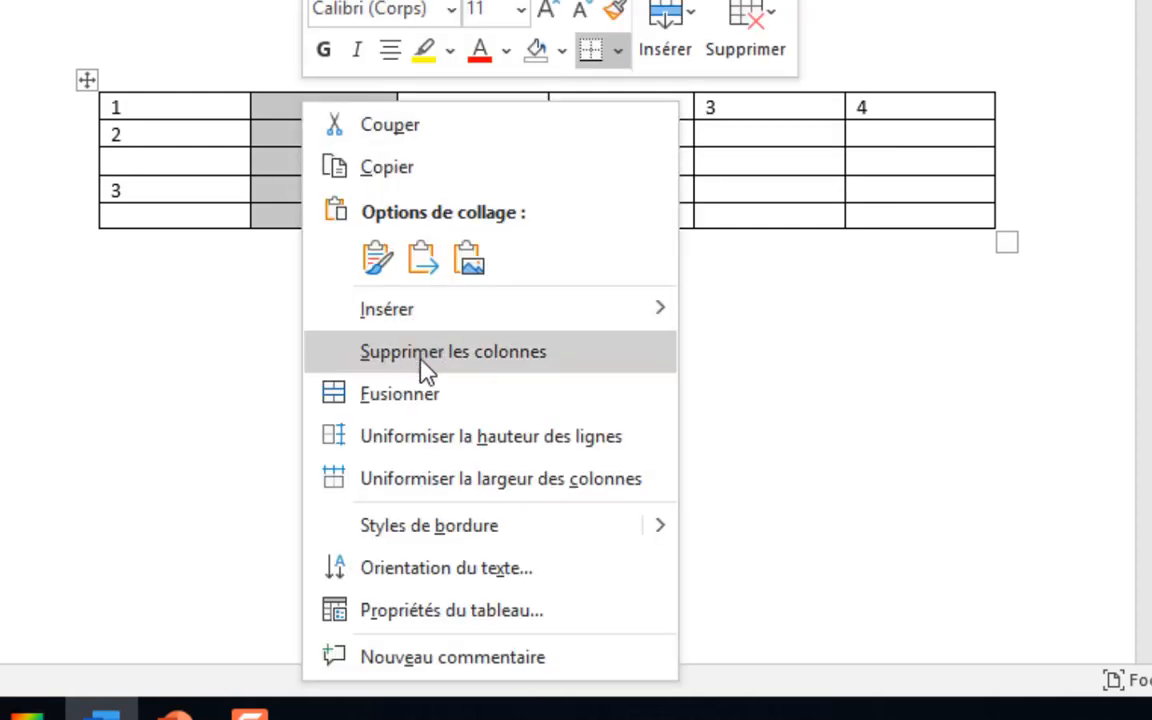
left_click(447, 370)
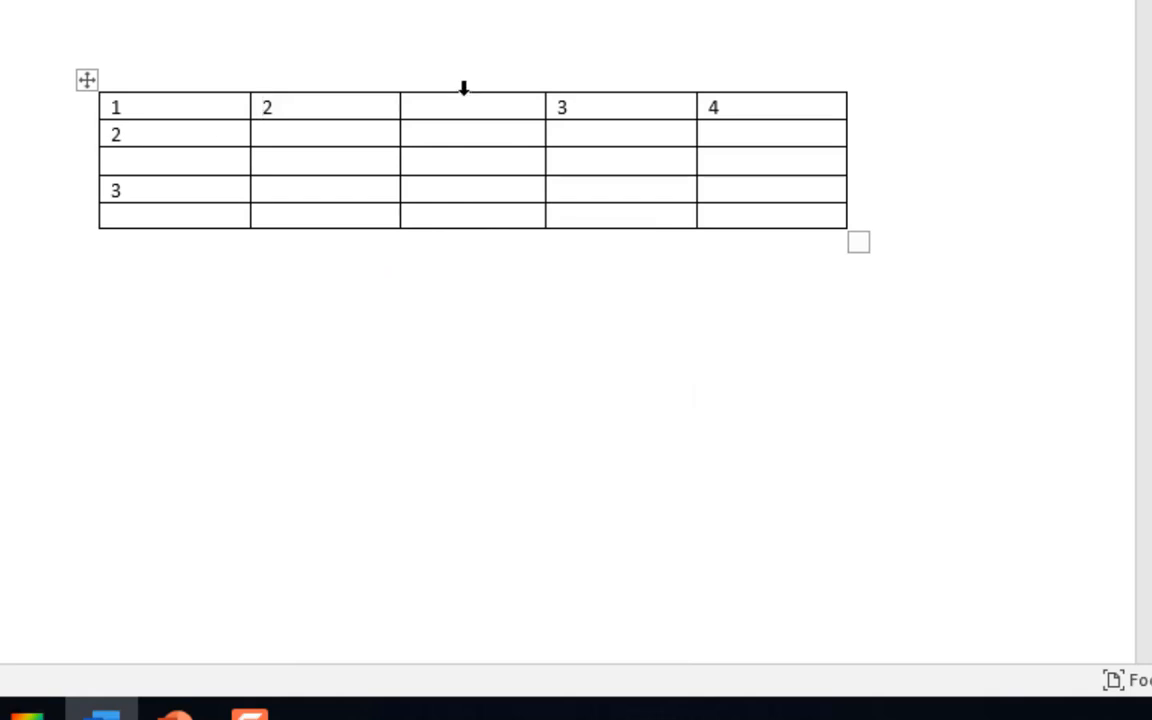
left_click(458, 88)
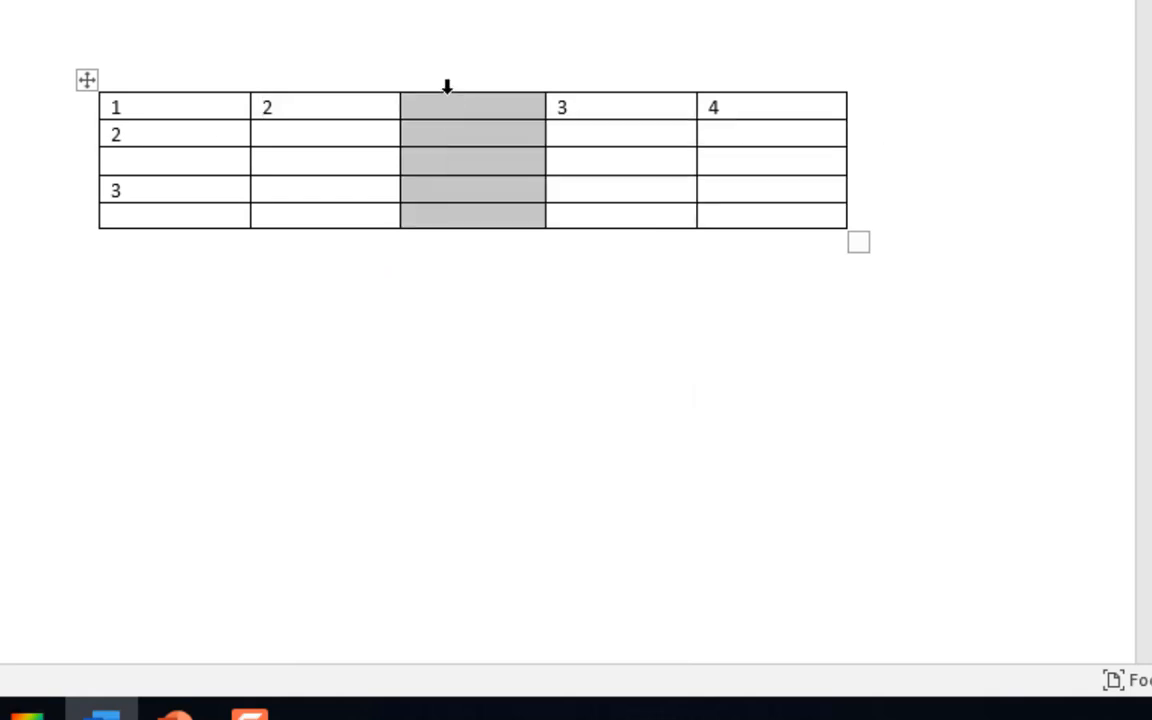
right_click(449, 95)
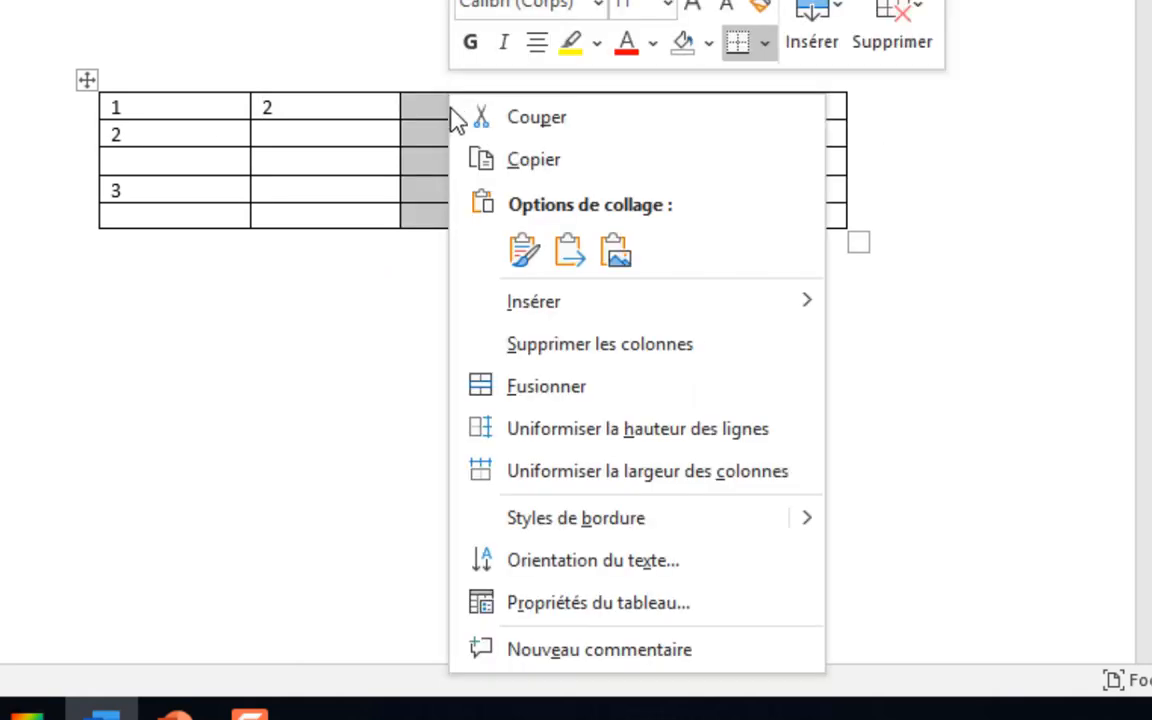
left_click(562, 350)
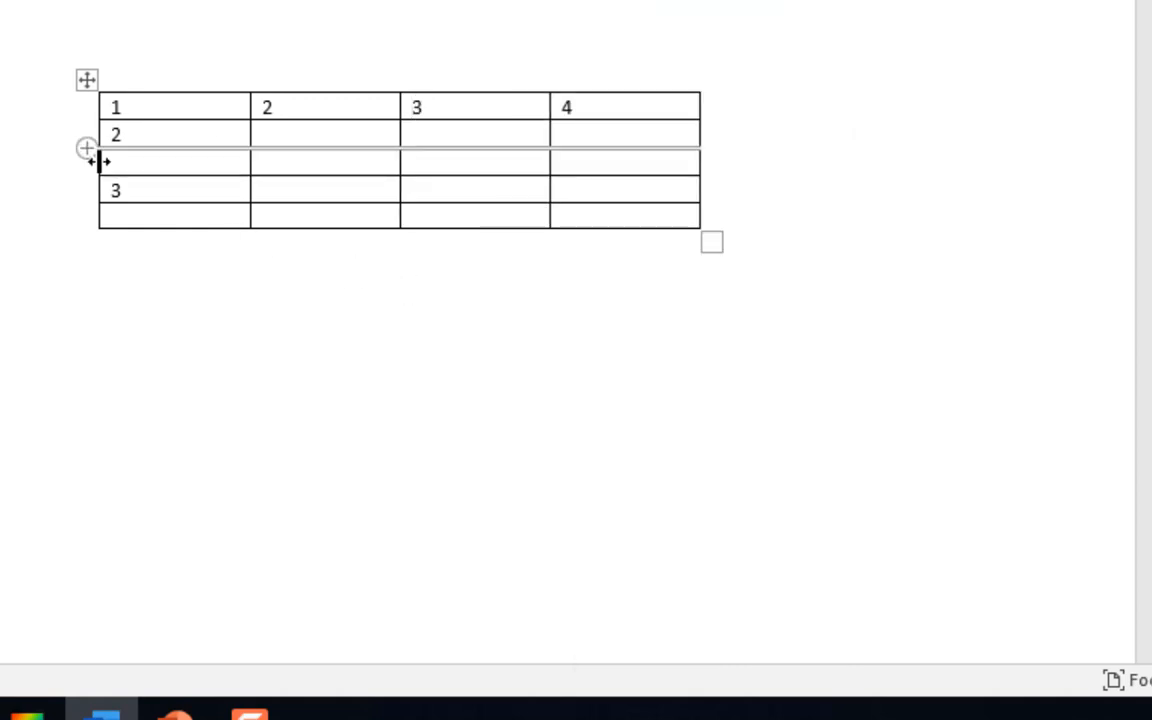
Delete the empty row between rows 2 and 3 and the empty last row of the table.
mouse_move(91, 181)
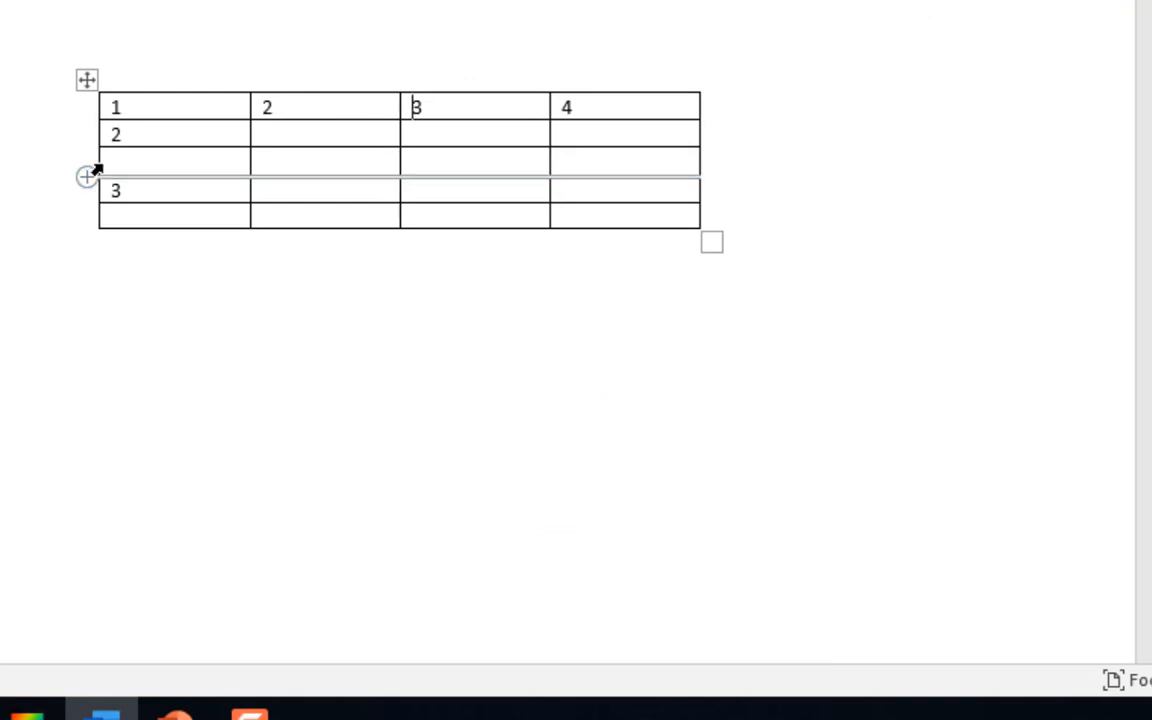
left_click(101, 168)
left_click(101, 170)
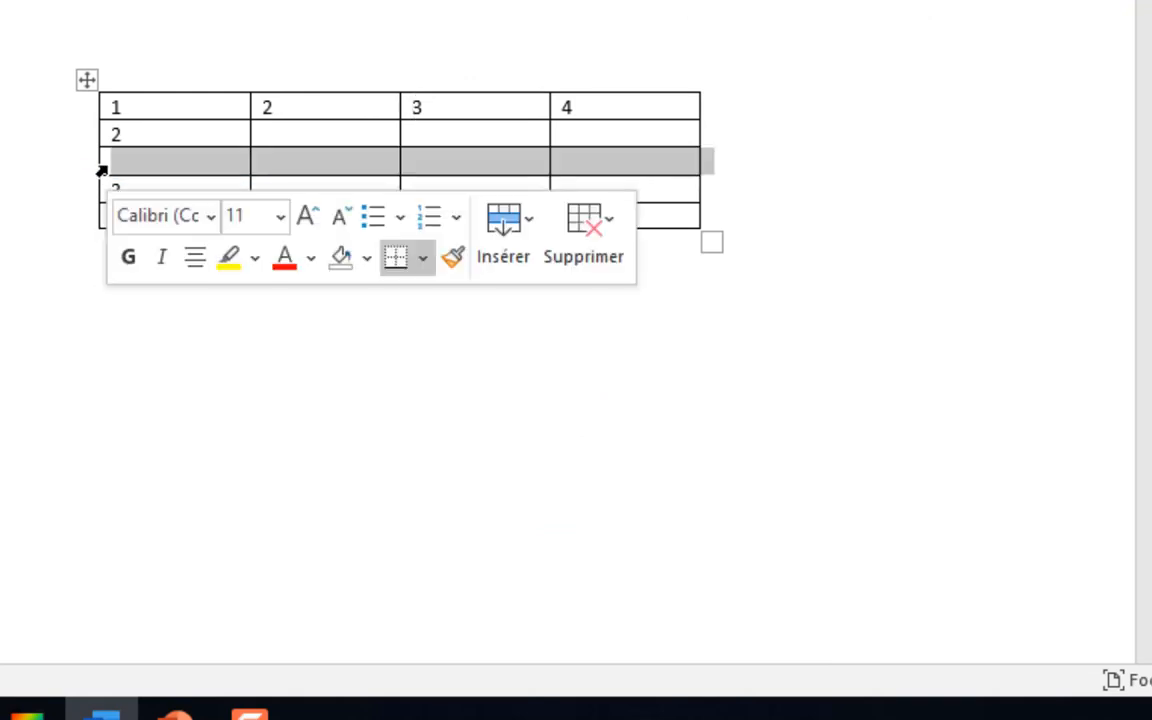
right_click(134, 160)
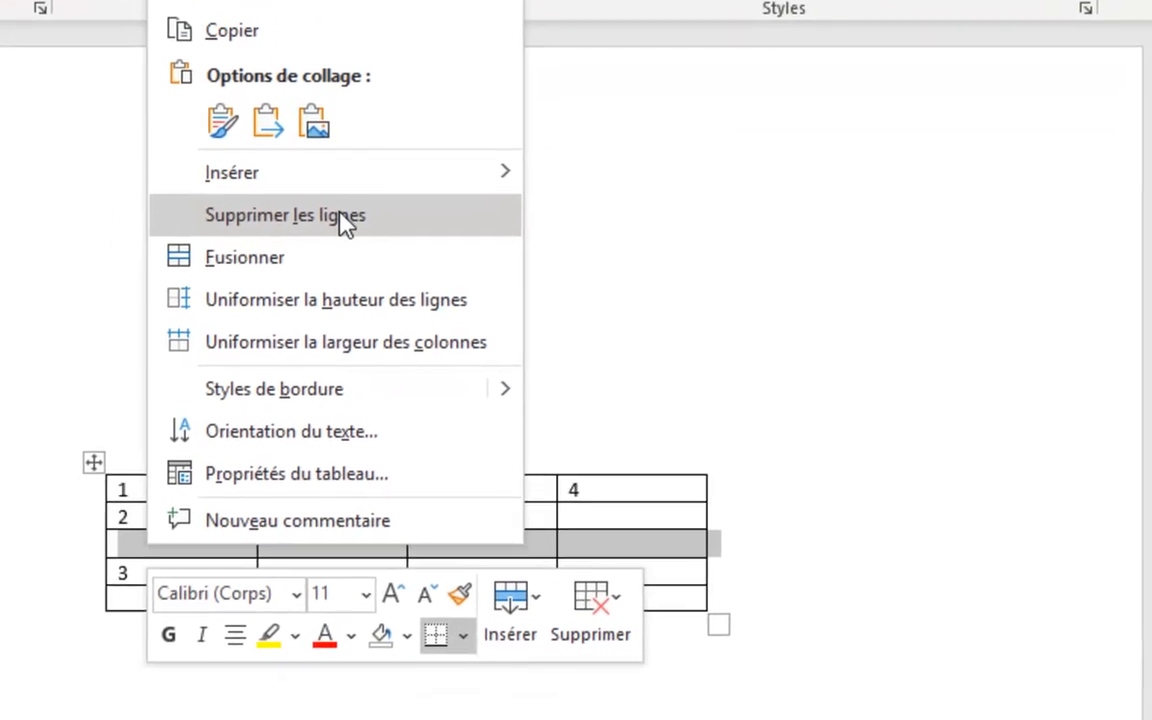
left_click(345, 218)
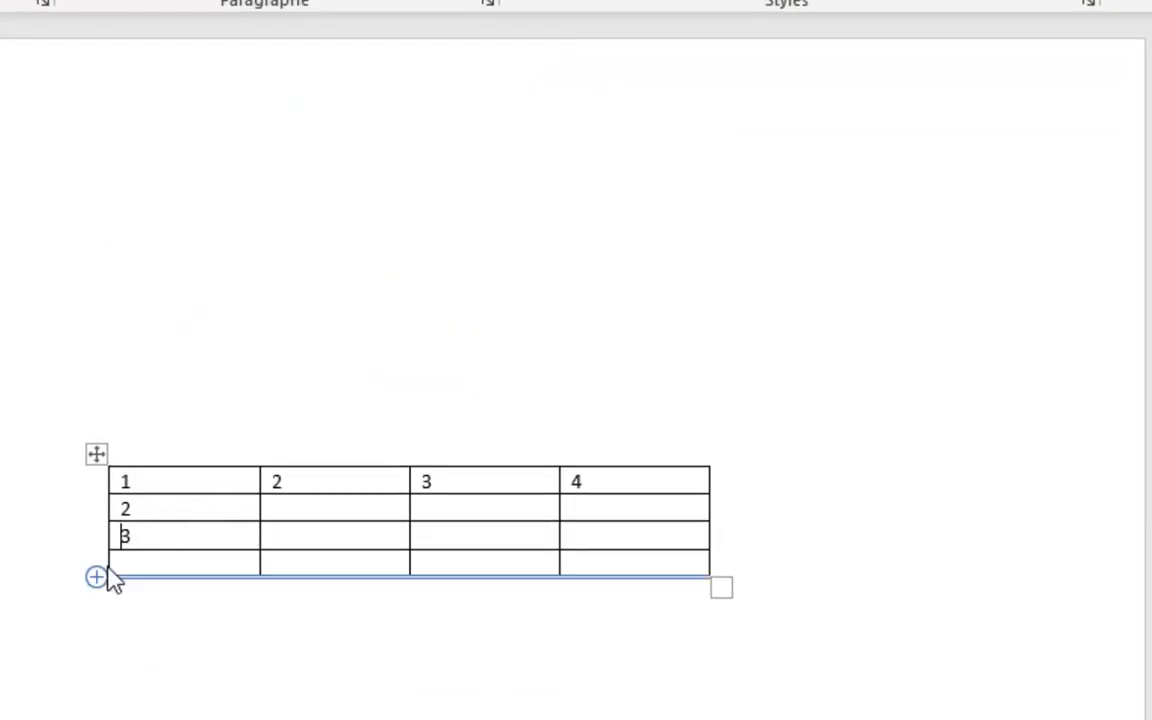
left_click(97, 560)
right_click(100, 560)
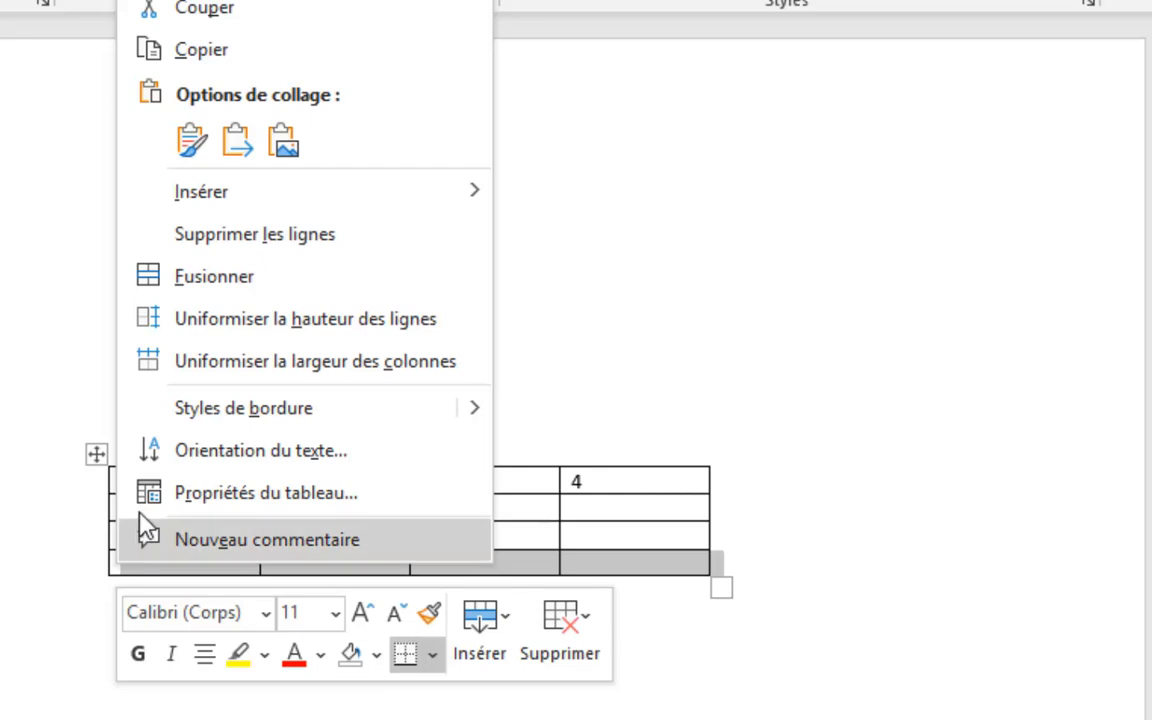
left_click(262, 238)
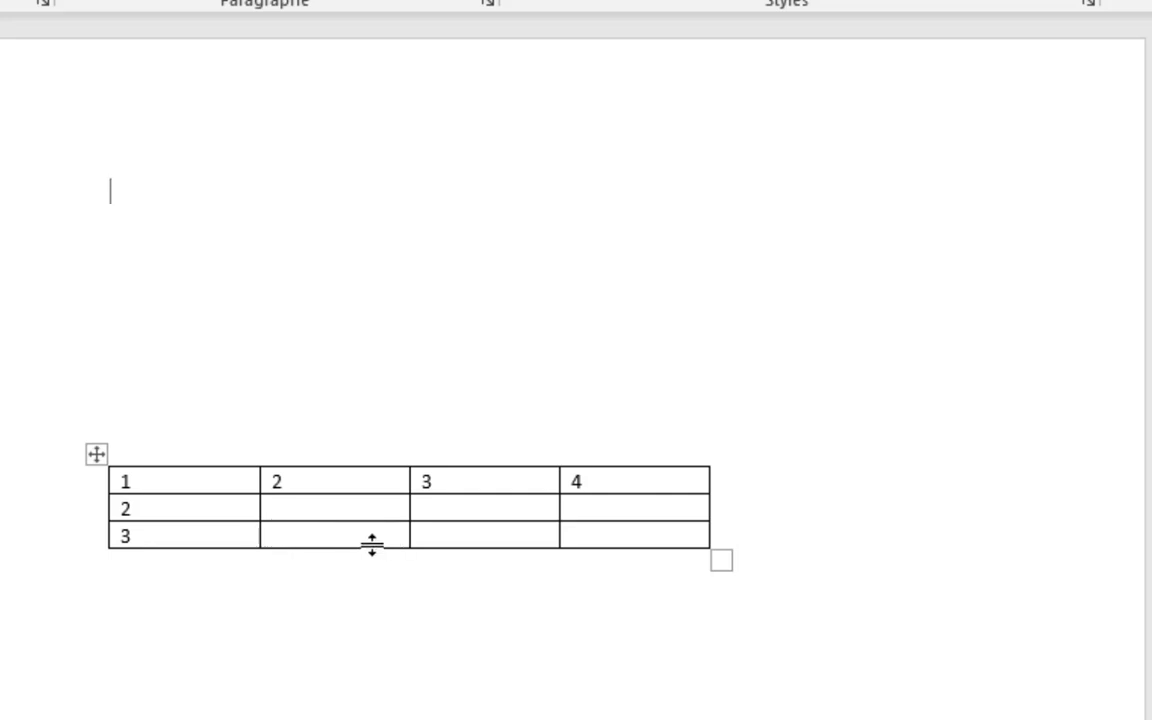
Split the cell in row 3 under column 2 into 2 columns and 1 row.
left_click(264, 539)
right_click(304, 551)
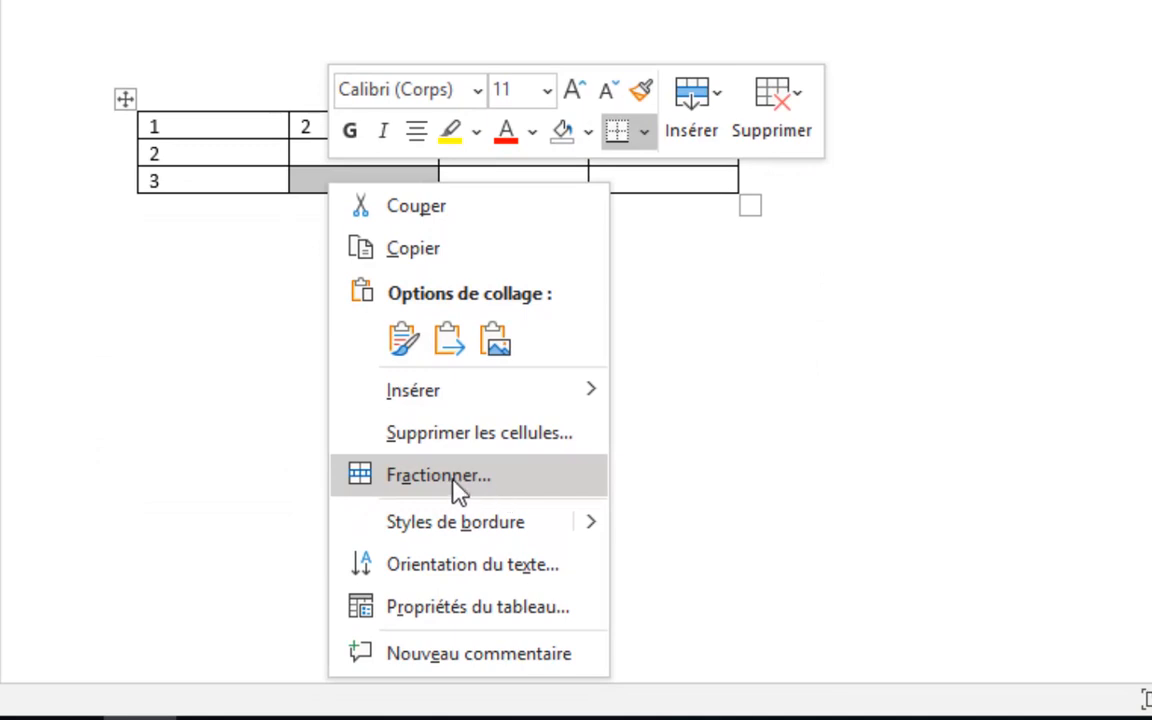
left_click(399, 477)
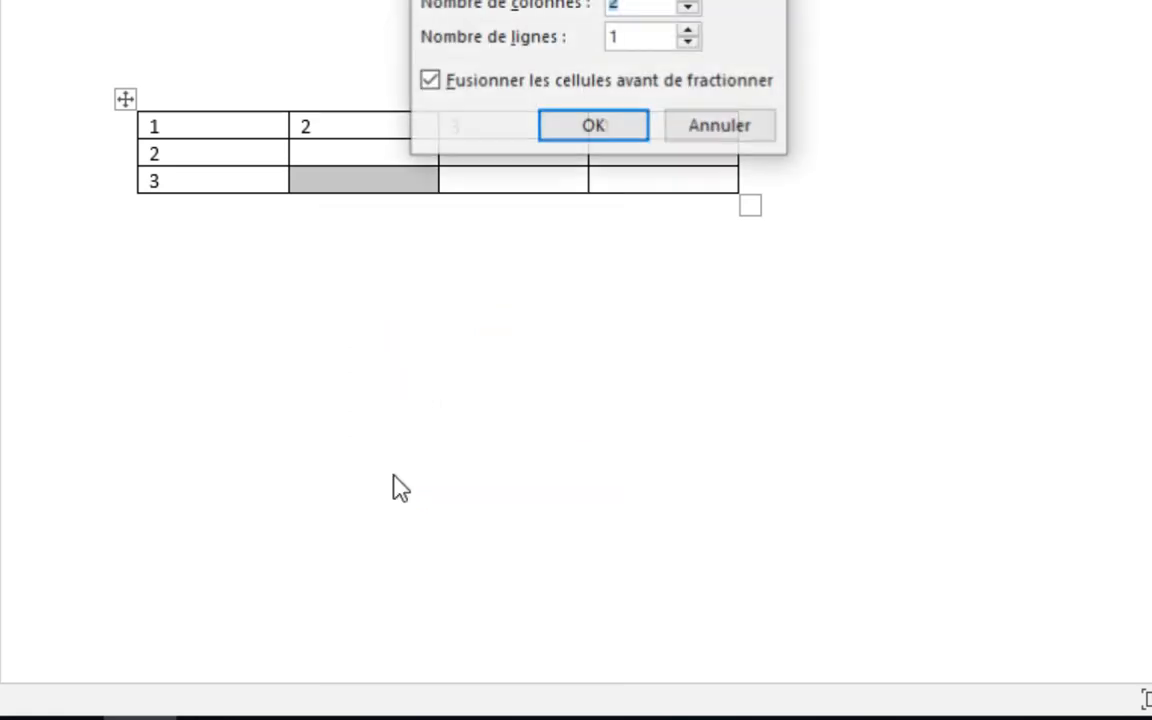
left_click_drag(532, 76, 633, 6)
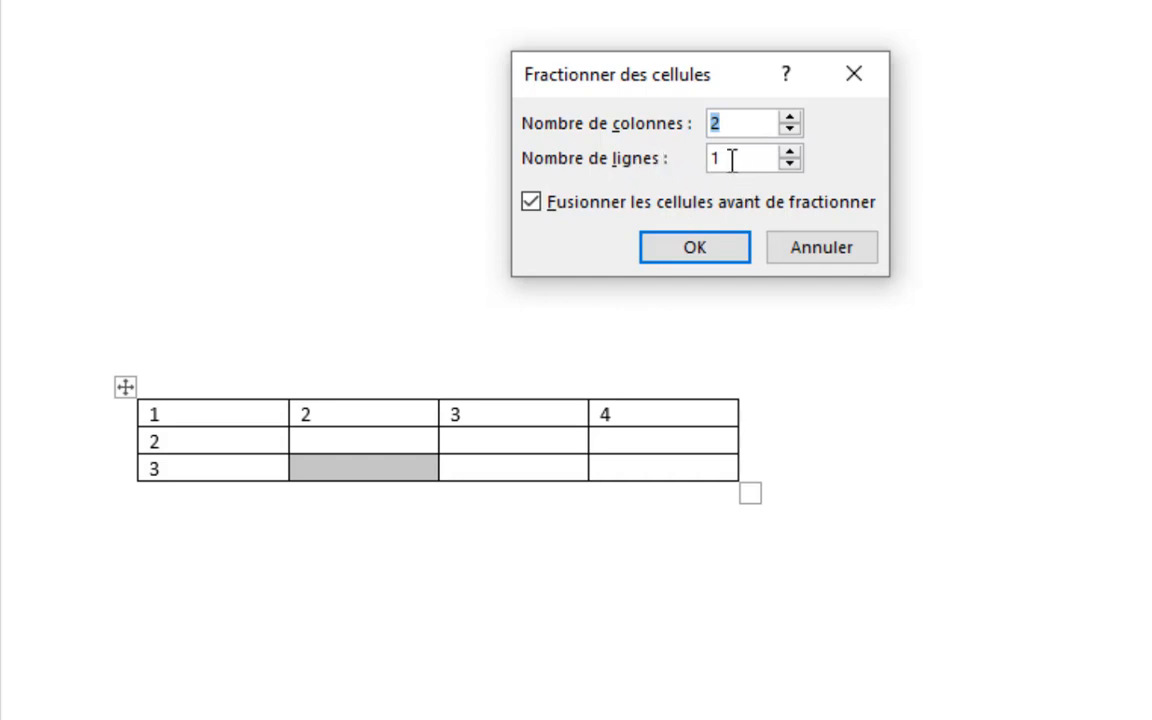
left_click(696, 252)
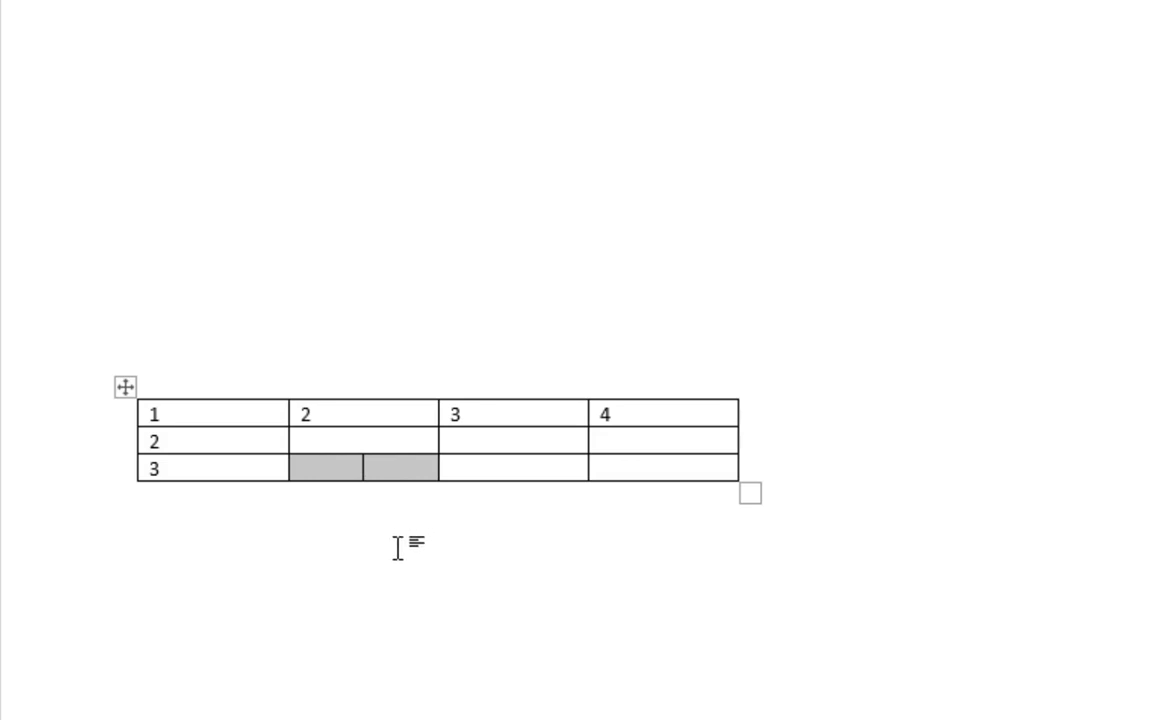
Merge the four empty cells in rows 2 and 3 under columns 3 and 4 into one cell.
left_click_drag(472, 440, 487, 457)
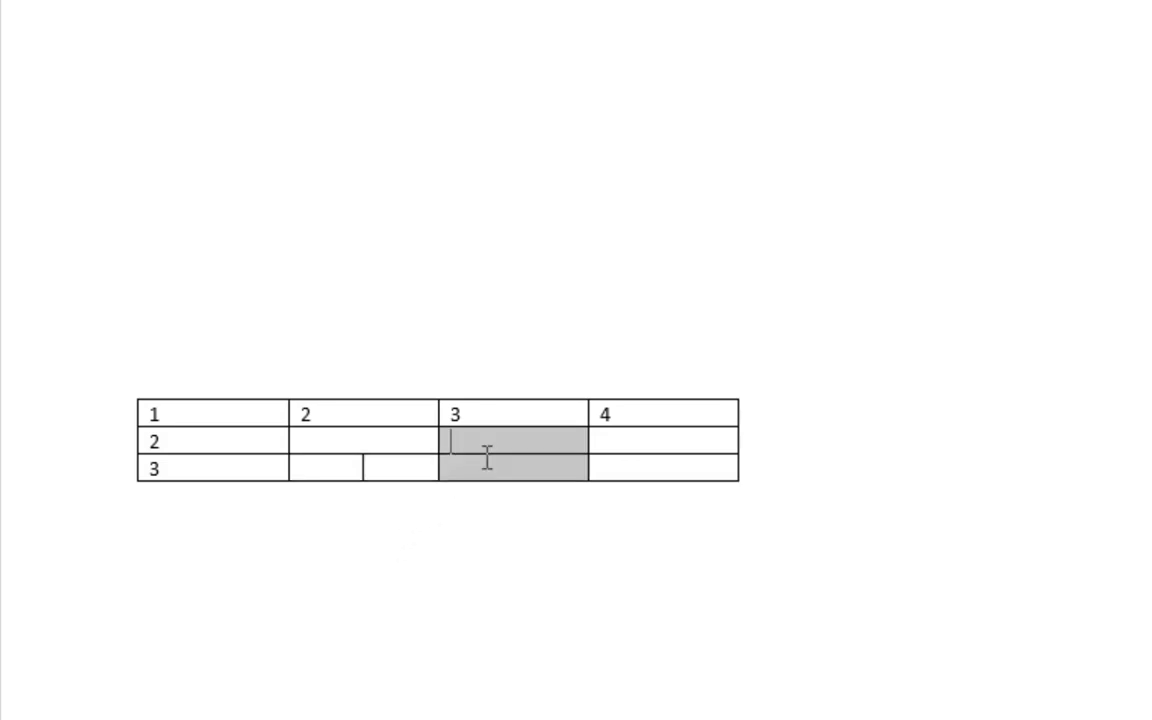
left_click_drag(557, 460, 635, 472)
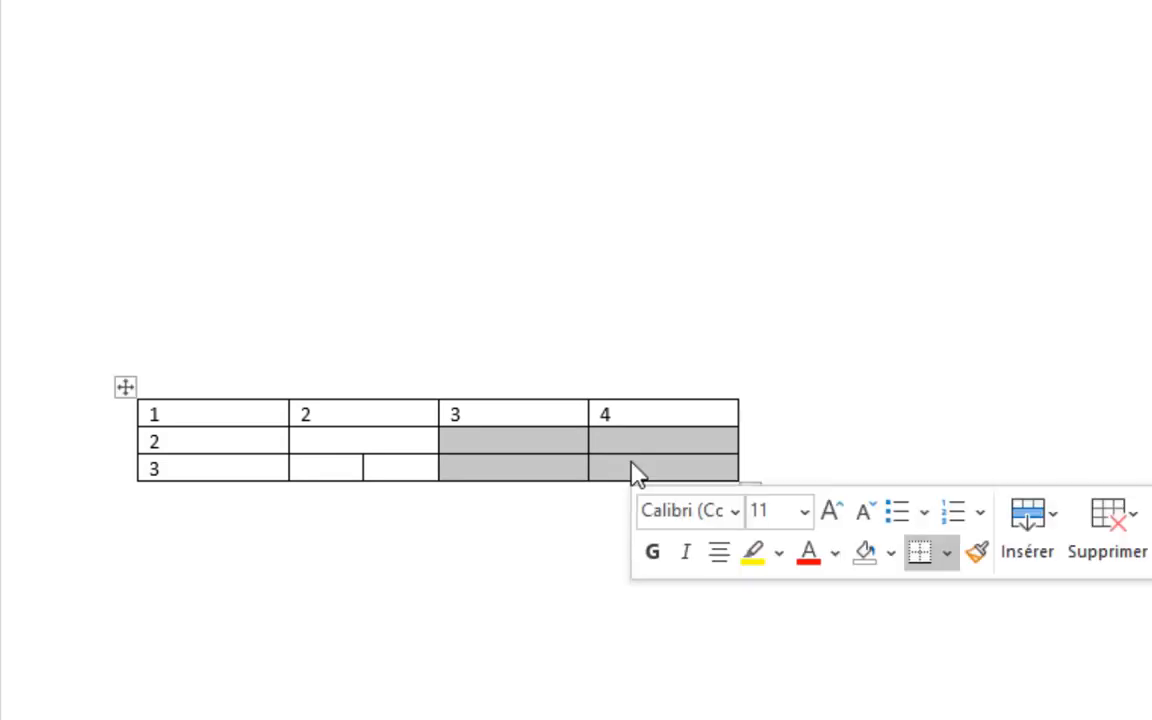
right_click(541, 477)
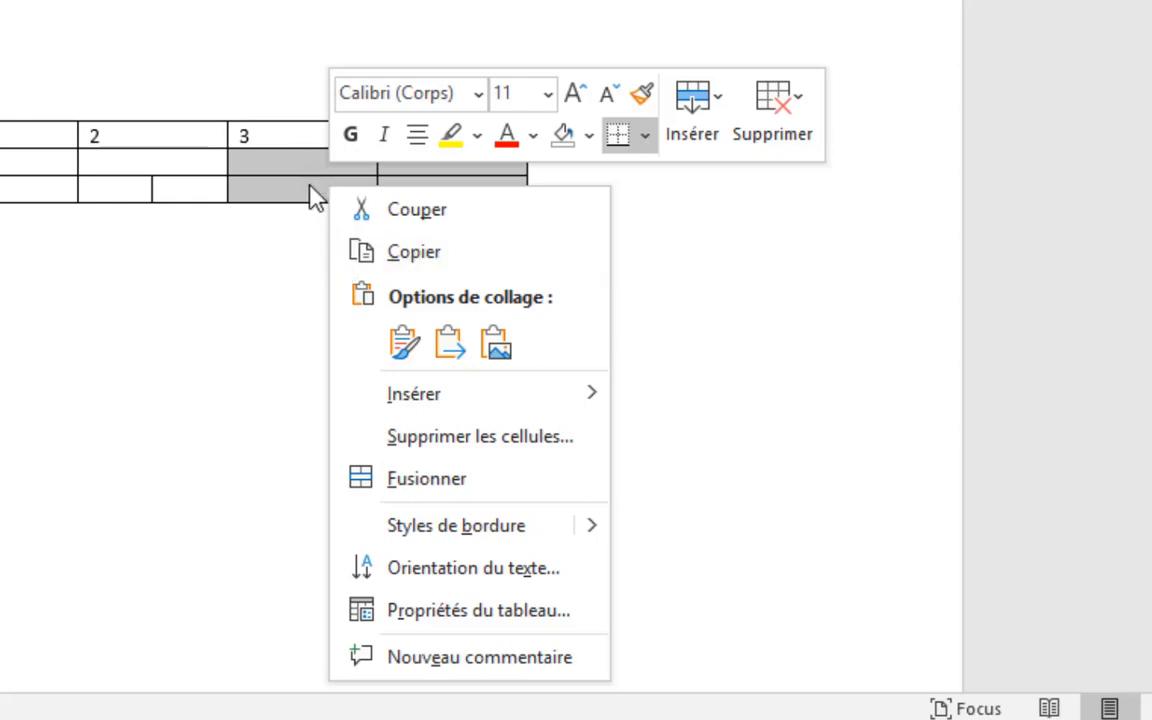
left_click(400, 480)
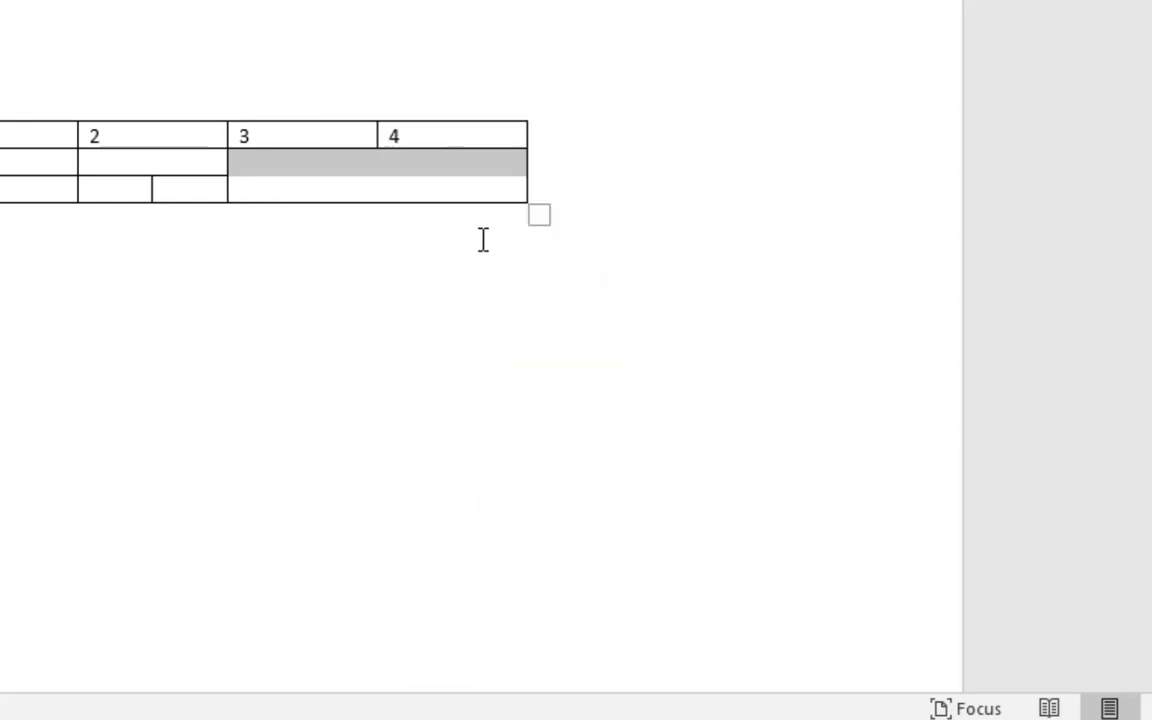
left_click(419, 192)
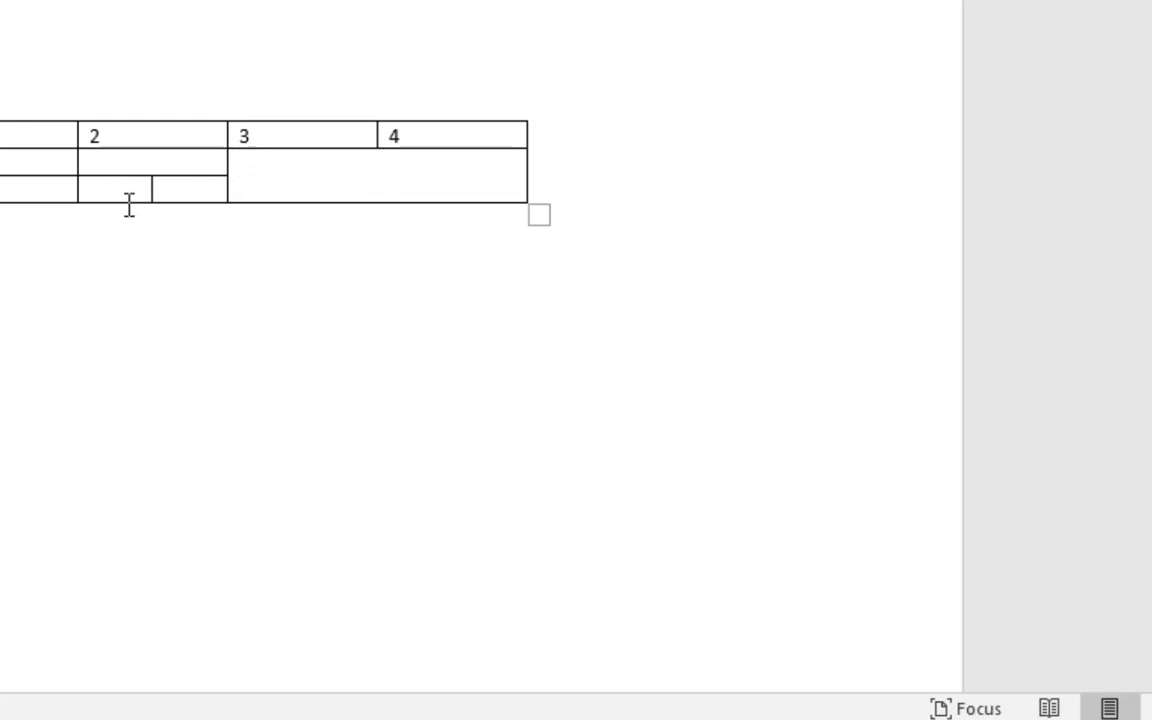
Delete the whole table from the document.
left_click(323, 177)
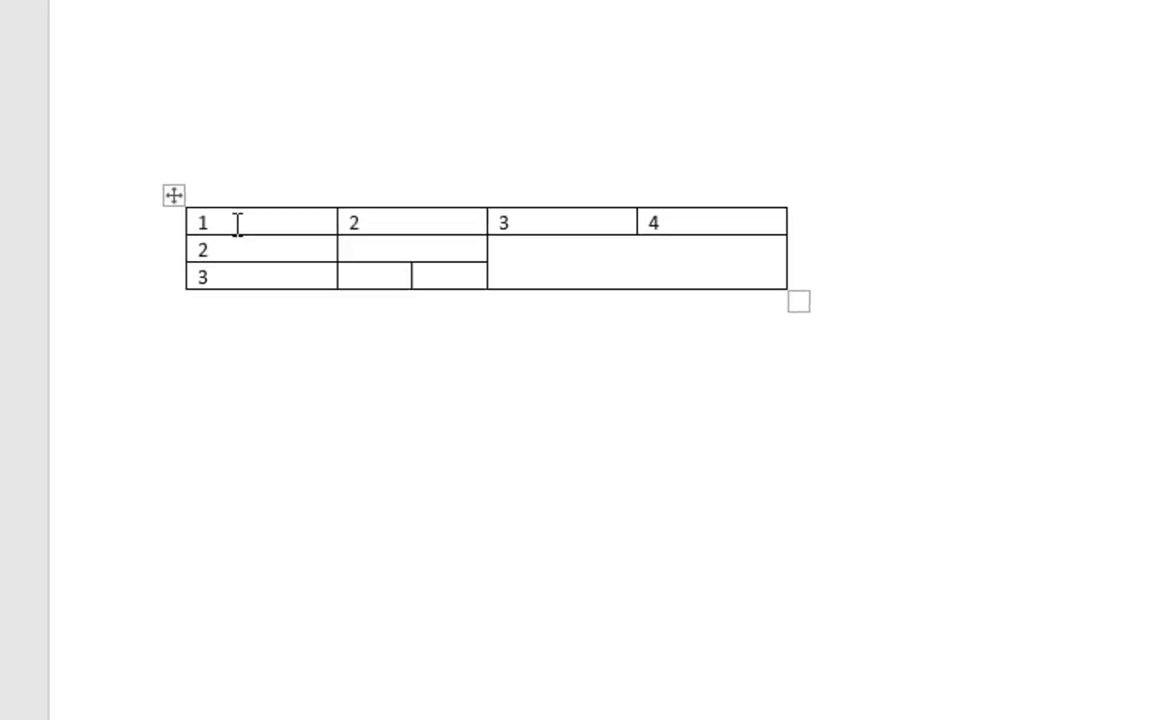
left_click_drag(229, 215, 372, 54)
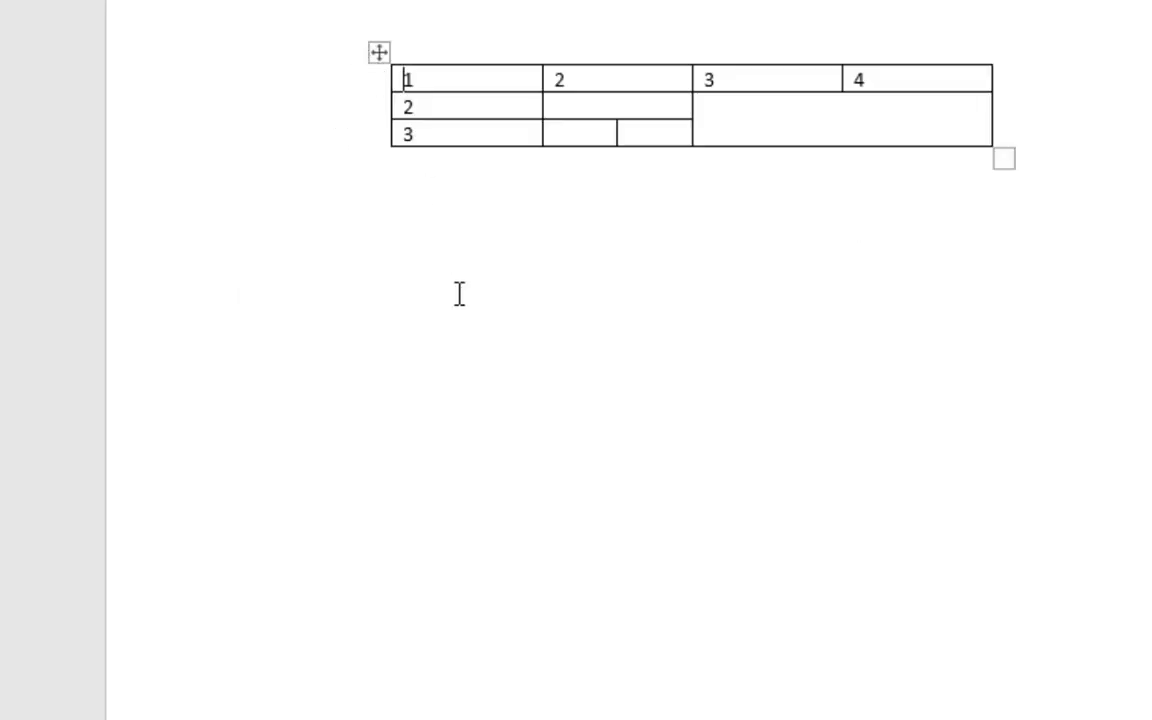
left_click(380, 52)
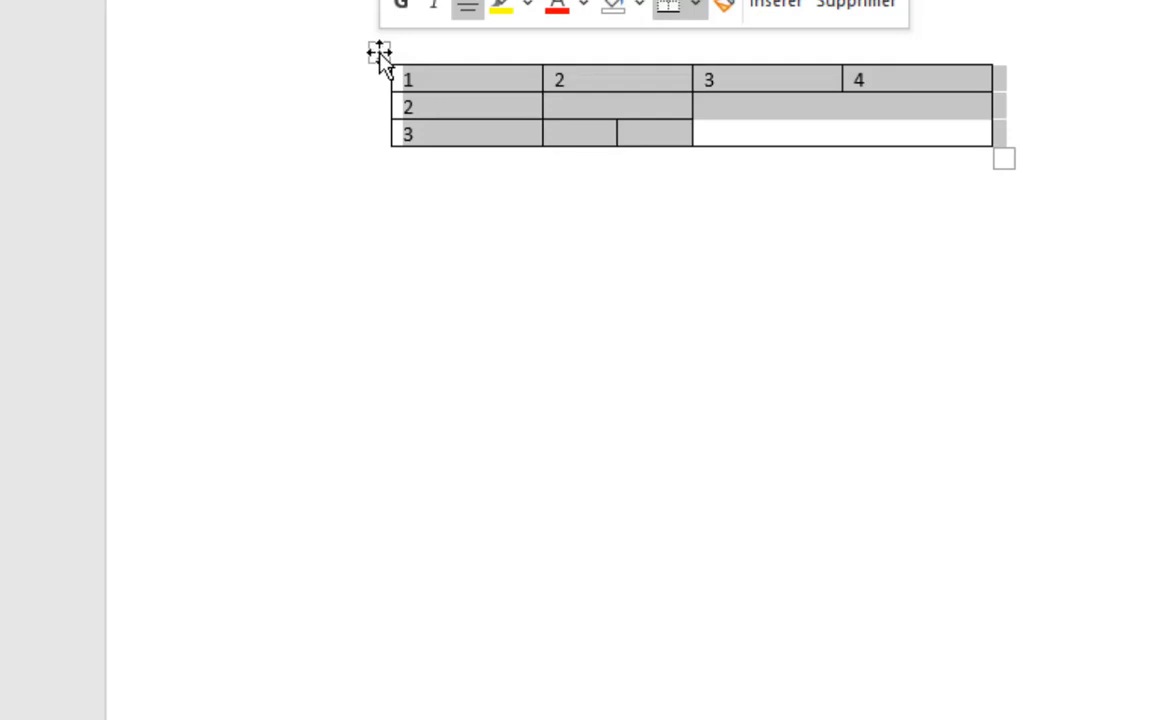
key("BackSpace")
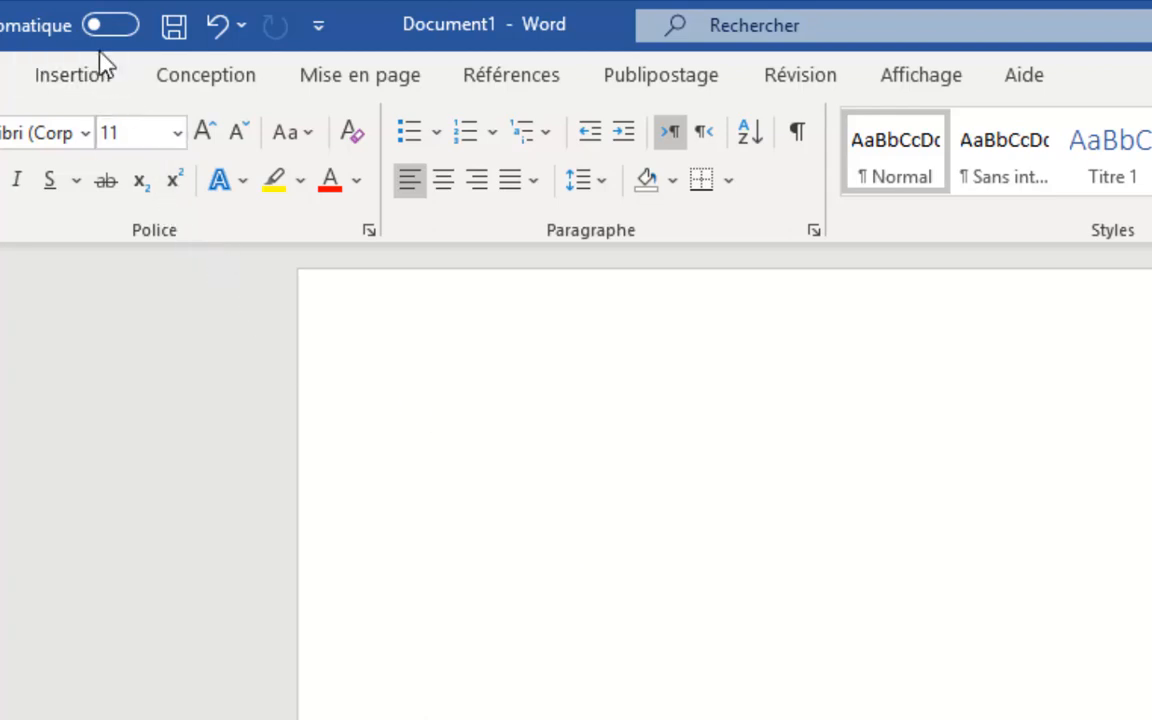
Launch Microsoft Office Word 2007 and display its WordArt style gallery.
left_click(88, 78)
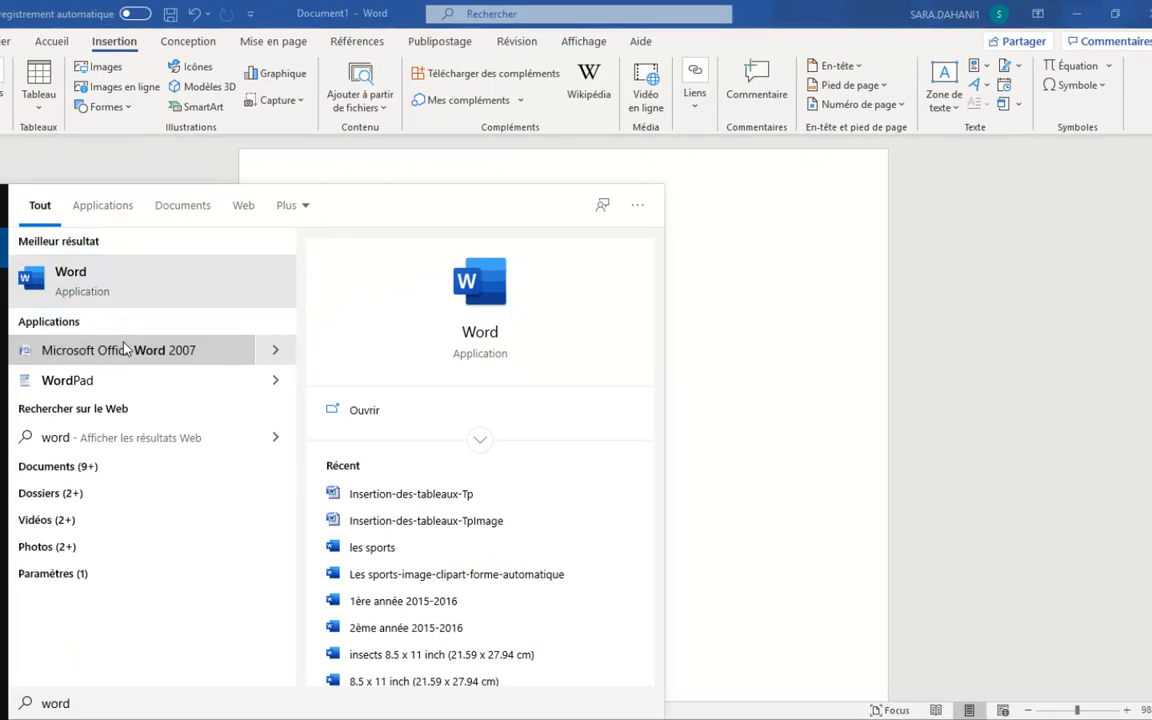
left_click(135, 340)
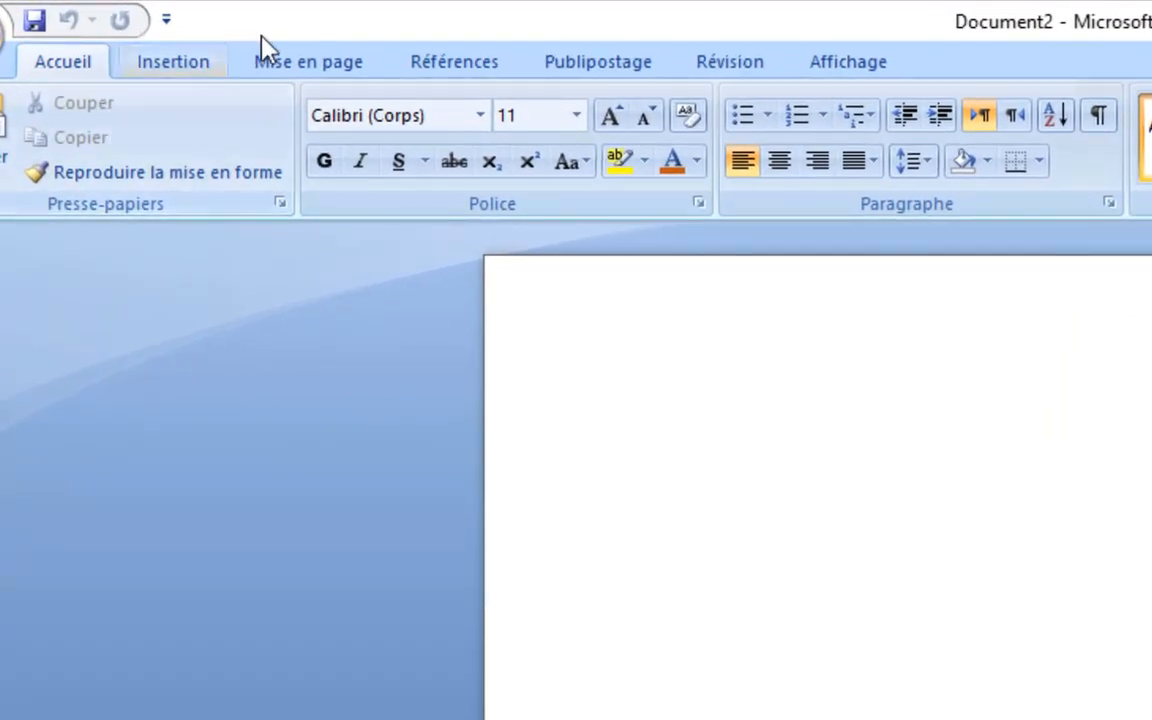
left_click(192, 67)
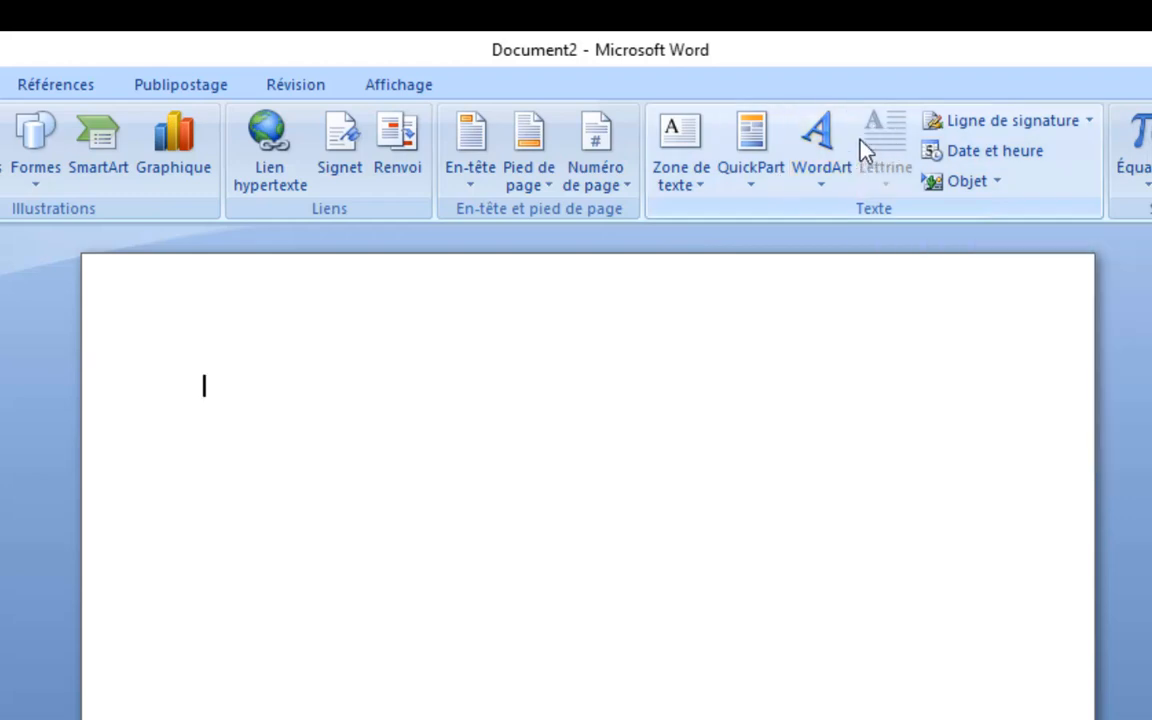
left_click(818, 185)
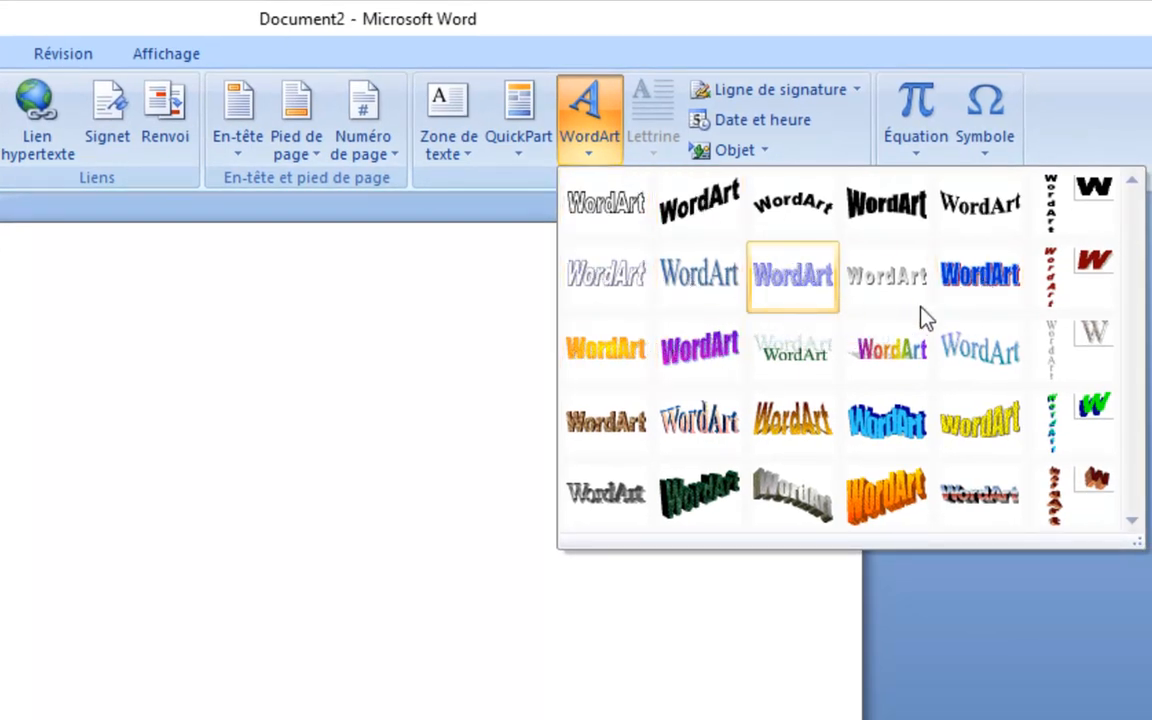
Switch back to Document1 in the newer Word, insert gold WordArt reading "Insérer un tableau", and move it toward the page's centre.
left_click(287, 638)
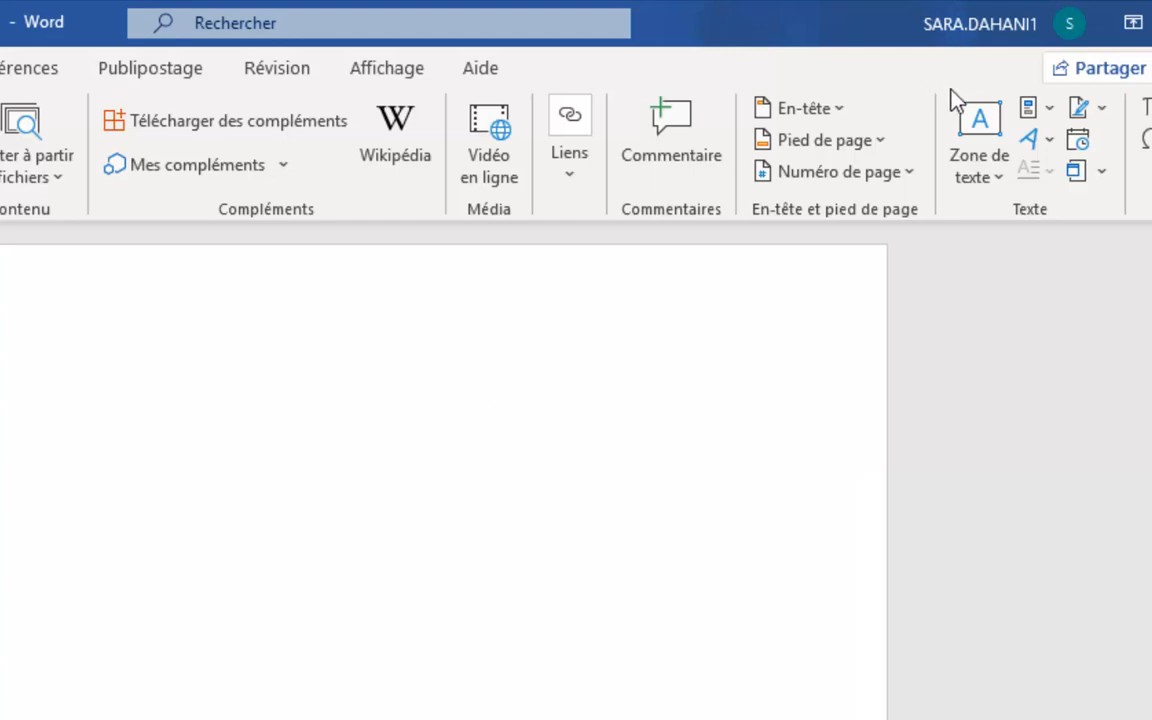
left_click(1042, 142)
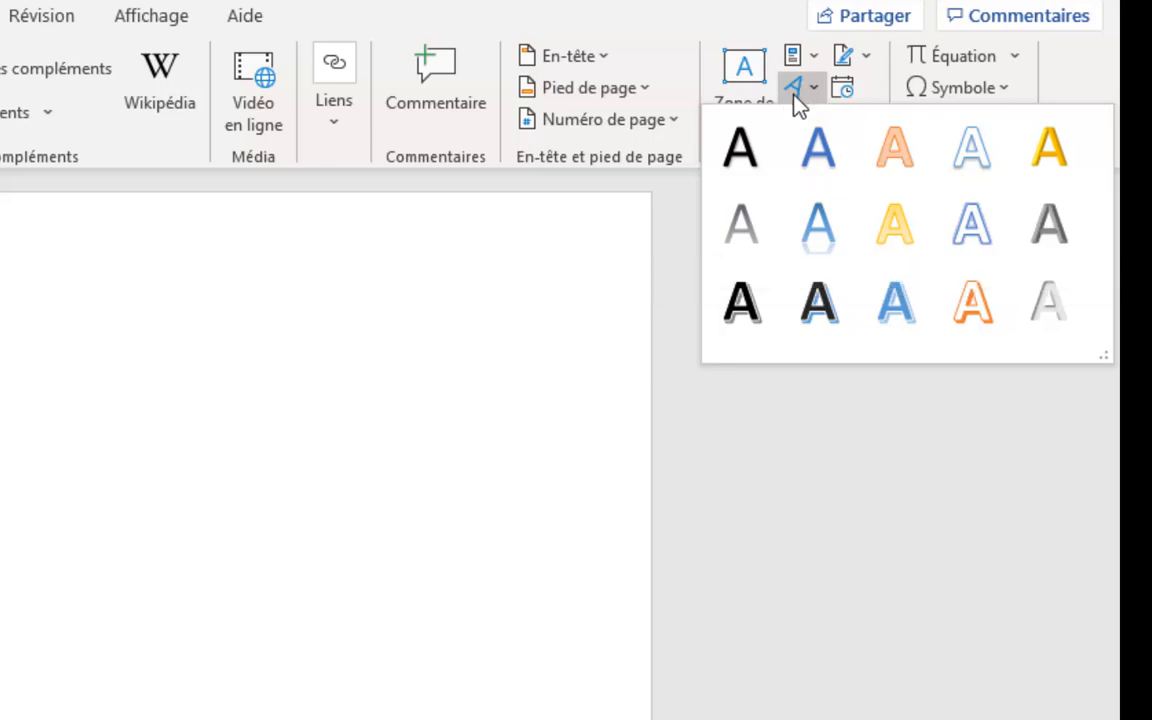
left_click(860, 230)
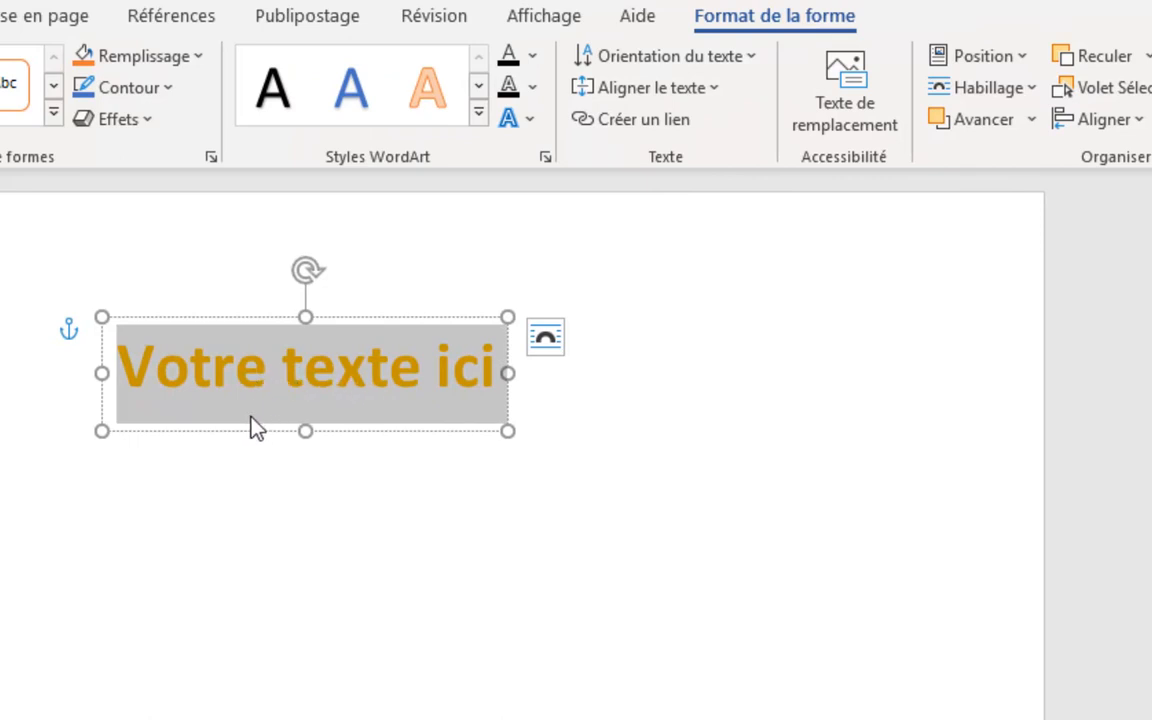
key("Delete")
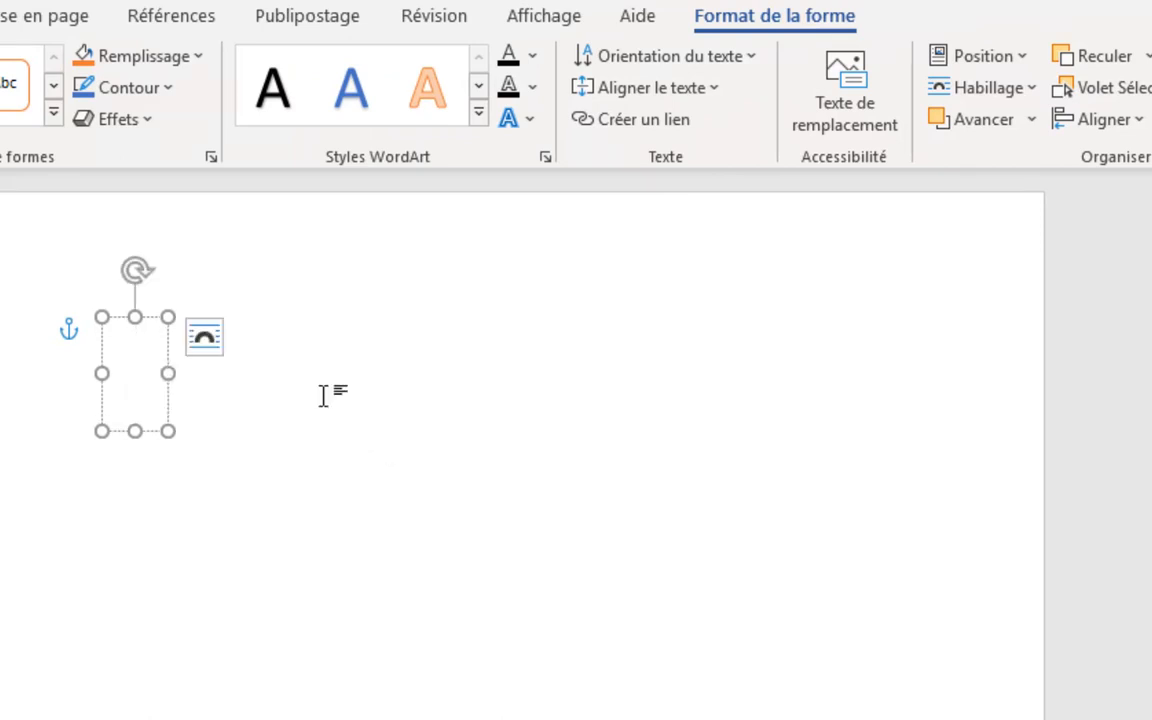
type("Insér")
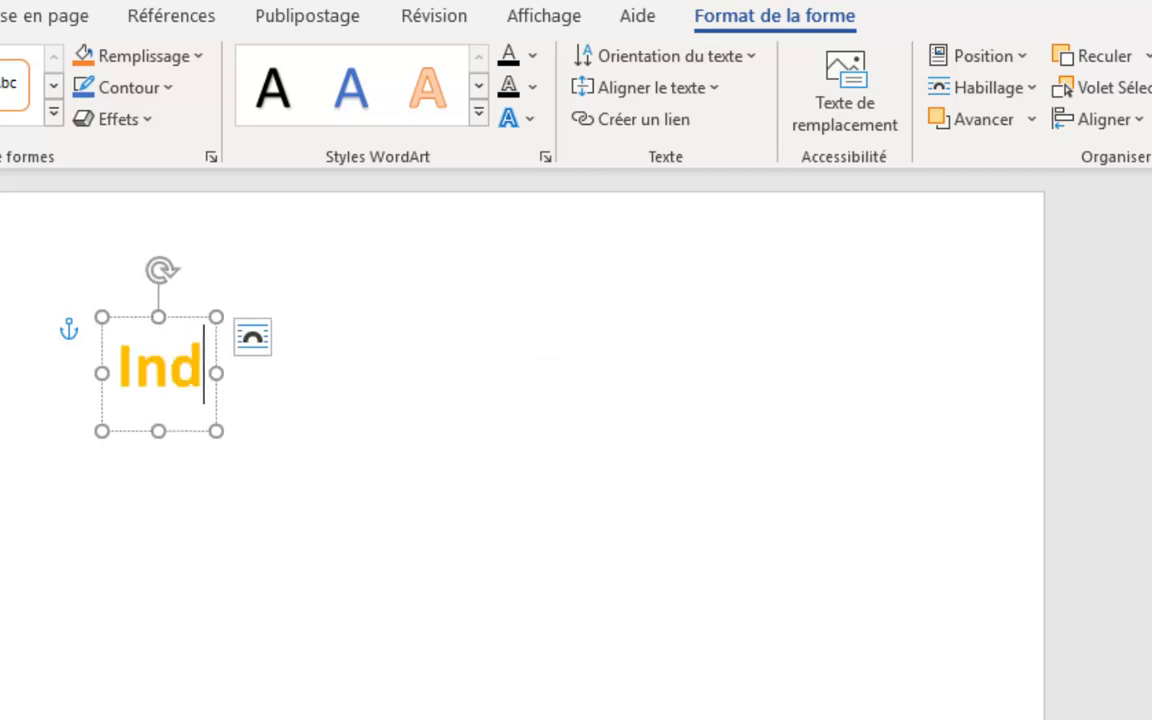
type("er")
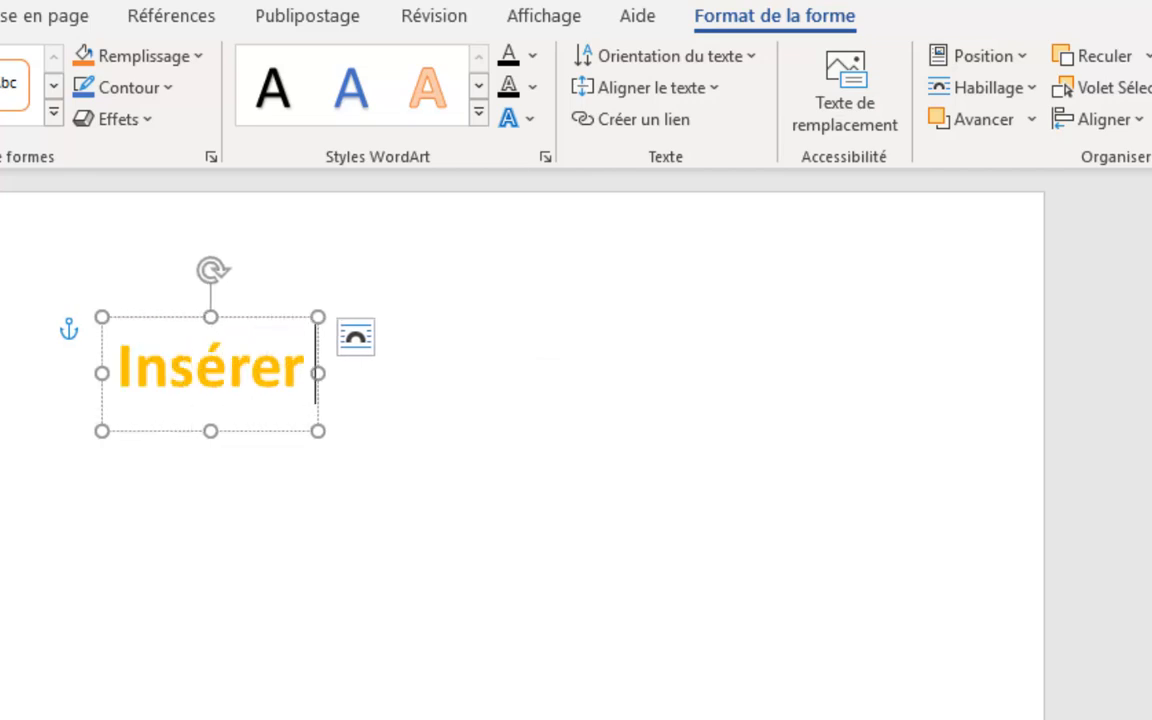
type(" un tableau")
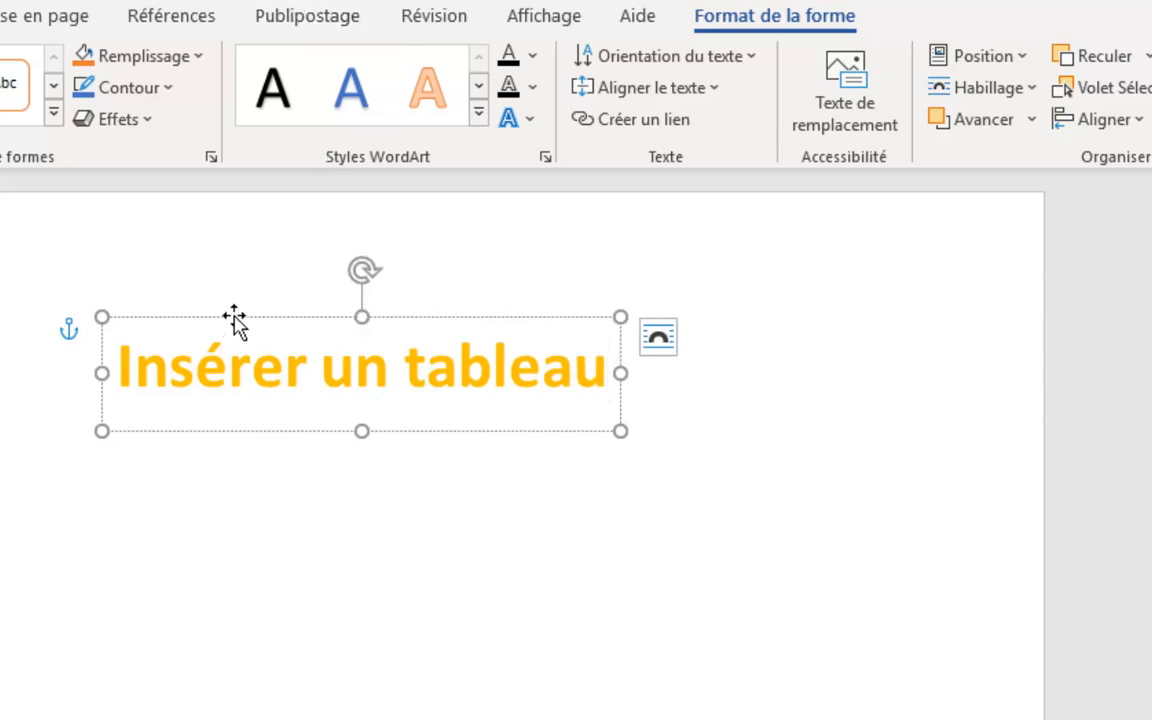
left_click_drag(234, 321, 321, 320)
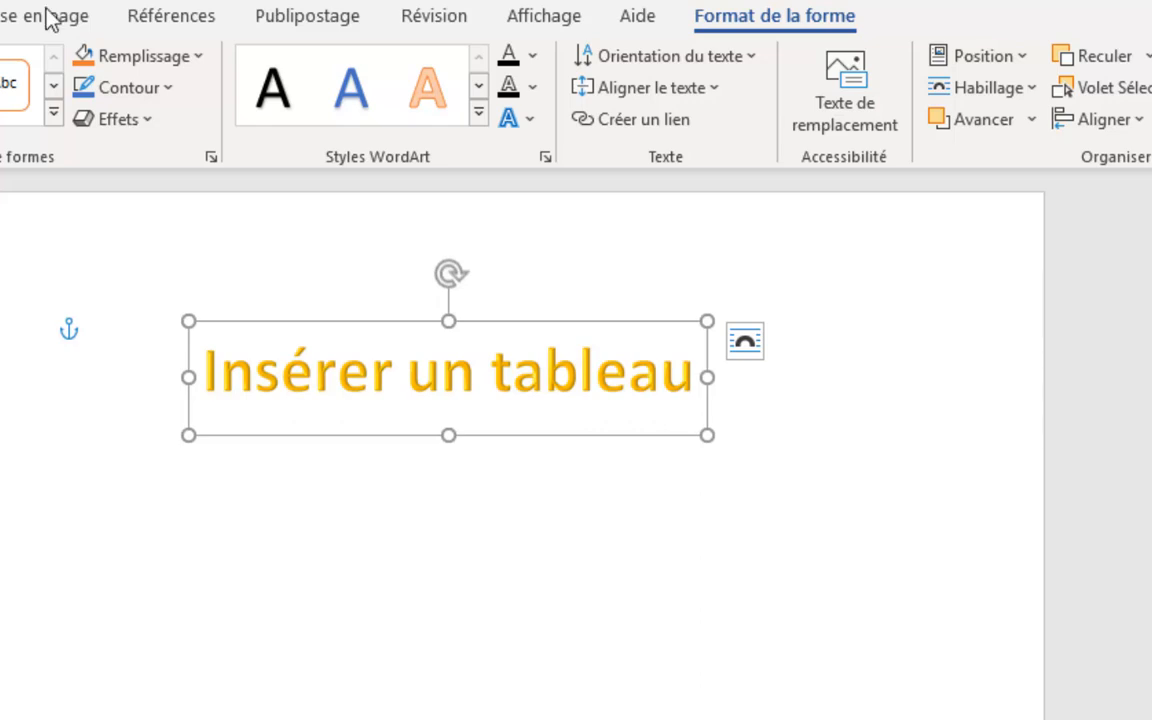
Fill the WordArt's box with light orange and apply the orange gradient style from the last row of the theme shape styles.
left_click(151, 60)
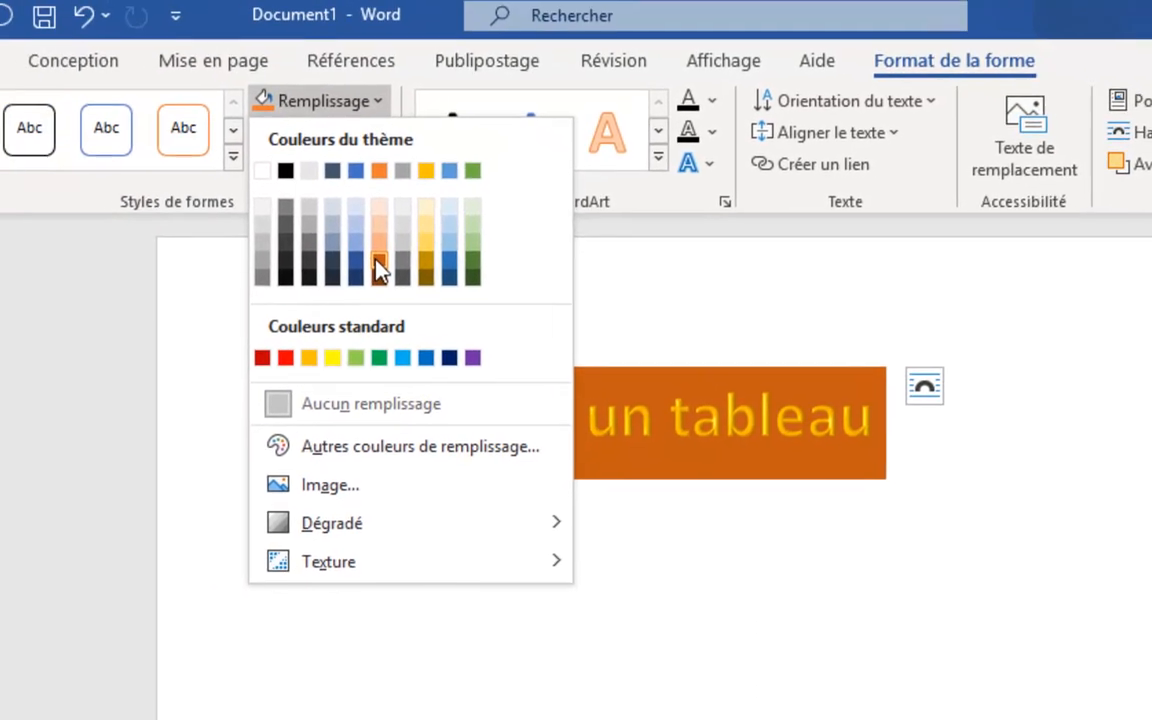
left_click(409, 232)
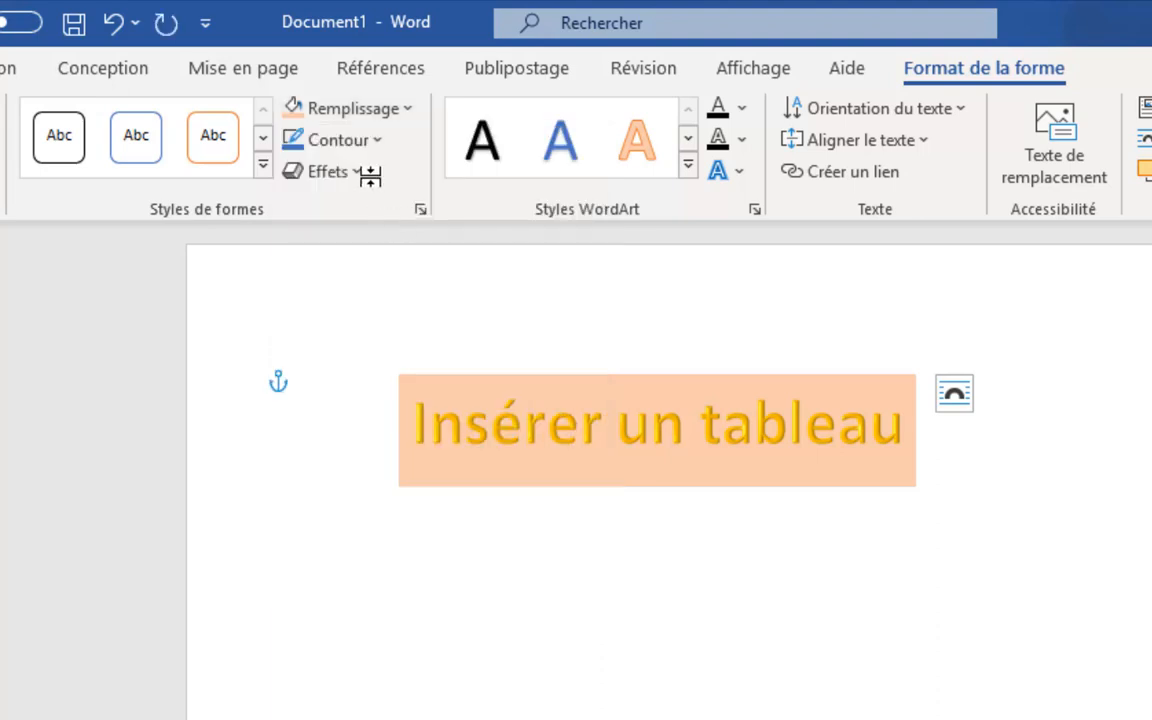
left_click(262, 165)
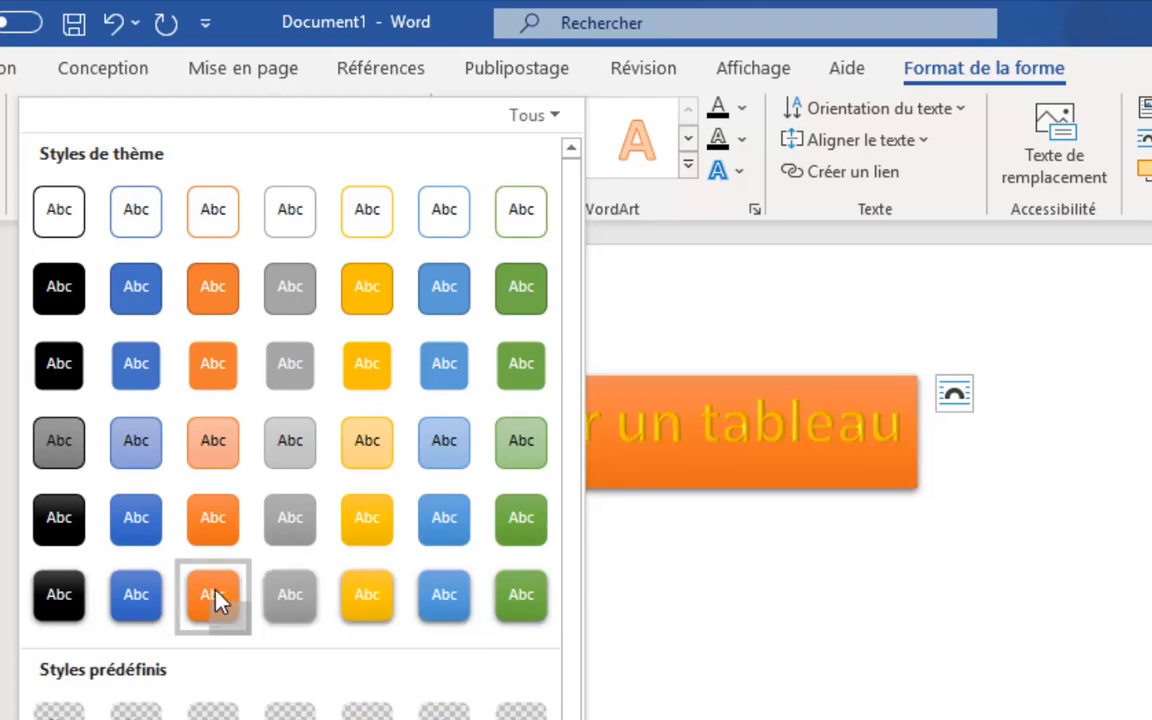
left_click(213, 597)
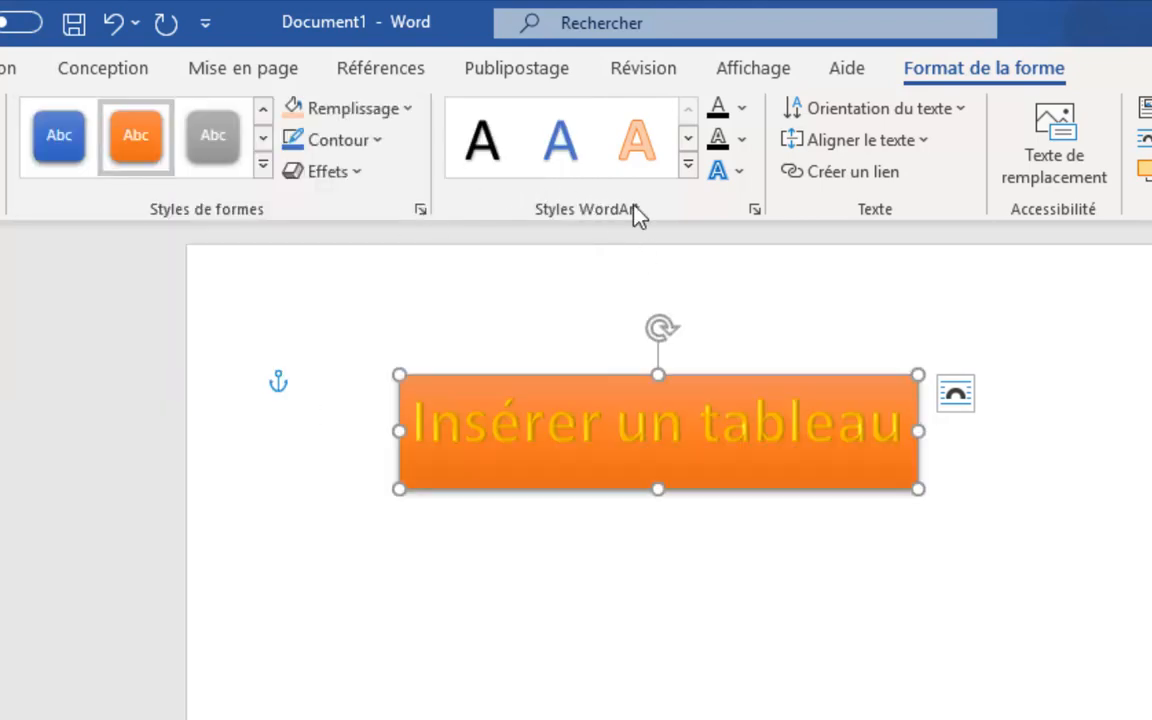
Add a Perspective shadow beneath the WordArt text "Insérer un tableau".
left_click(739, 172)
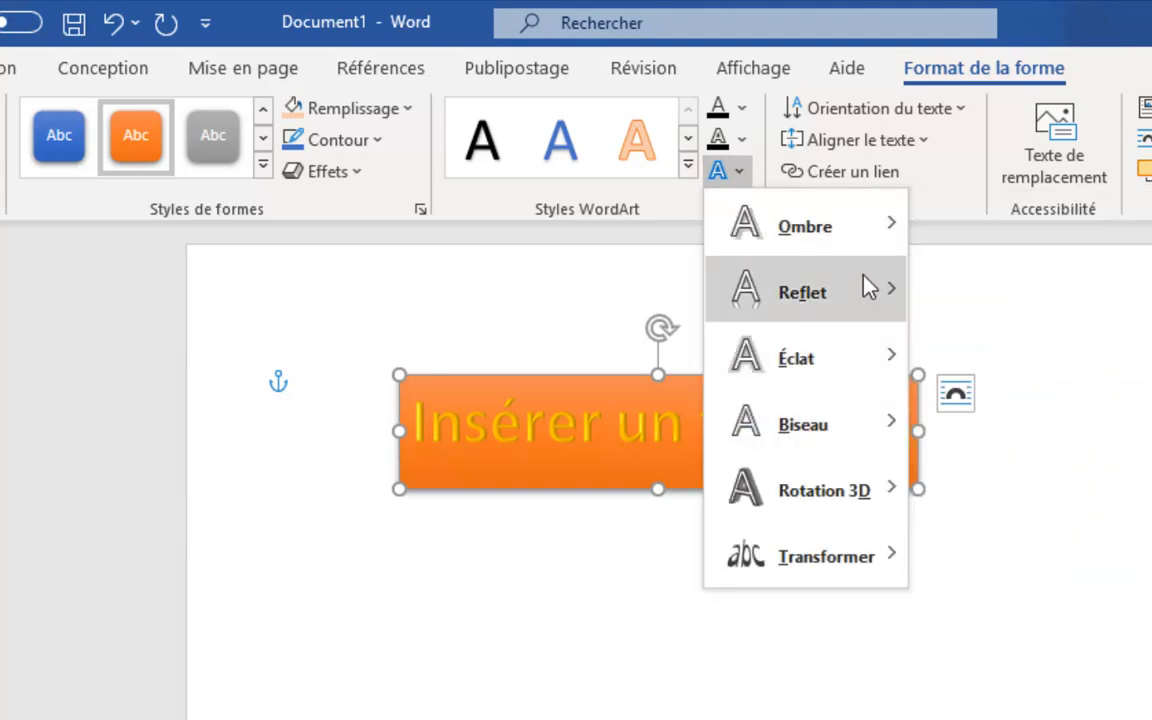
mouse_move(862, 305)
mouse_move(811, 200)
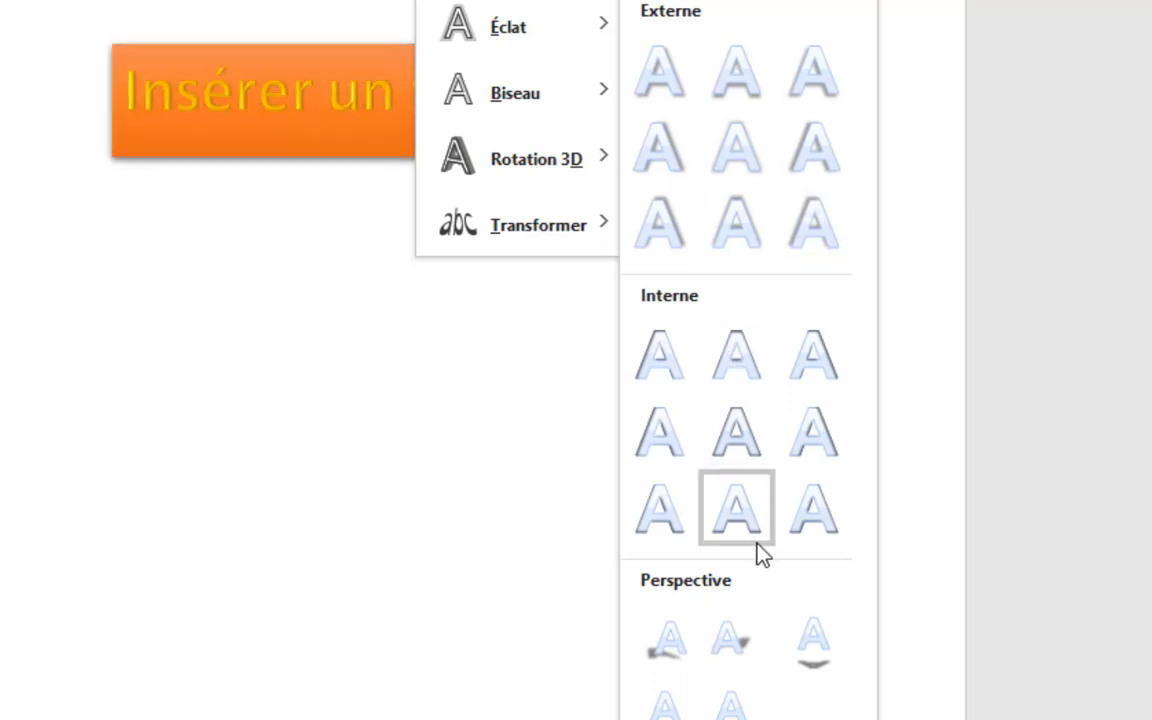
left_click(826, 650)
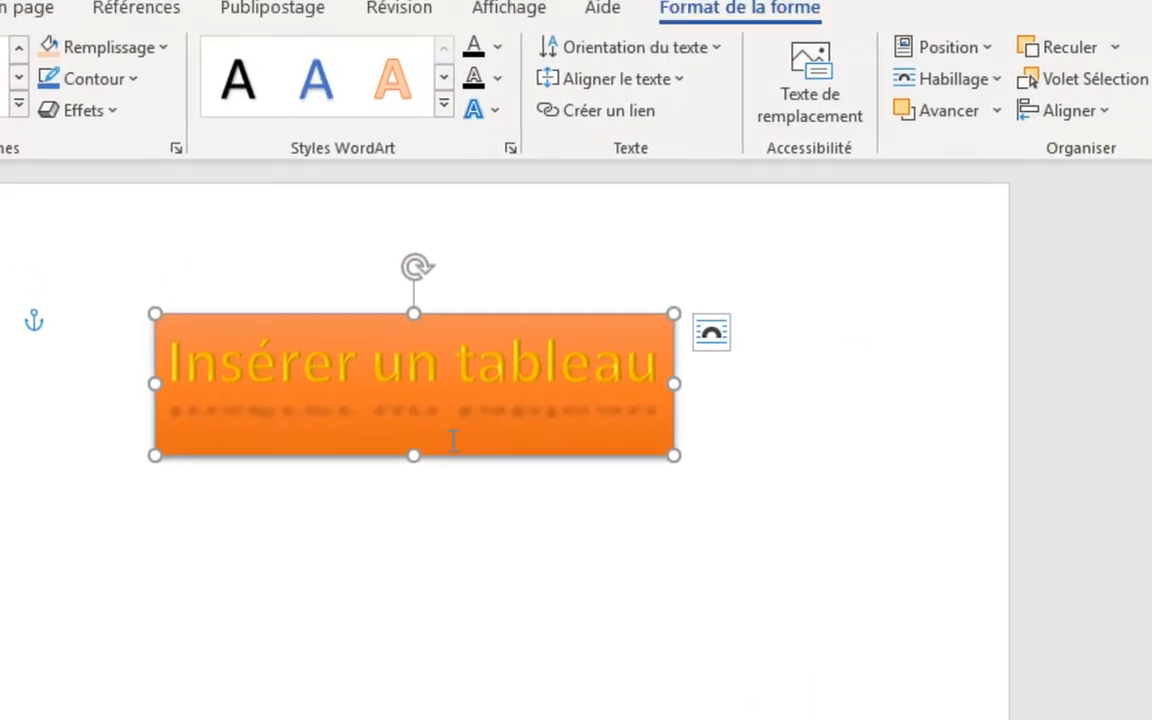
Apply a Parallel 3D rotation from the second row of presets to the WordArt text.
left_click(476, 108)
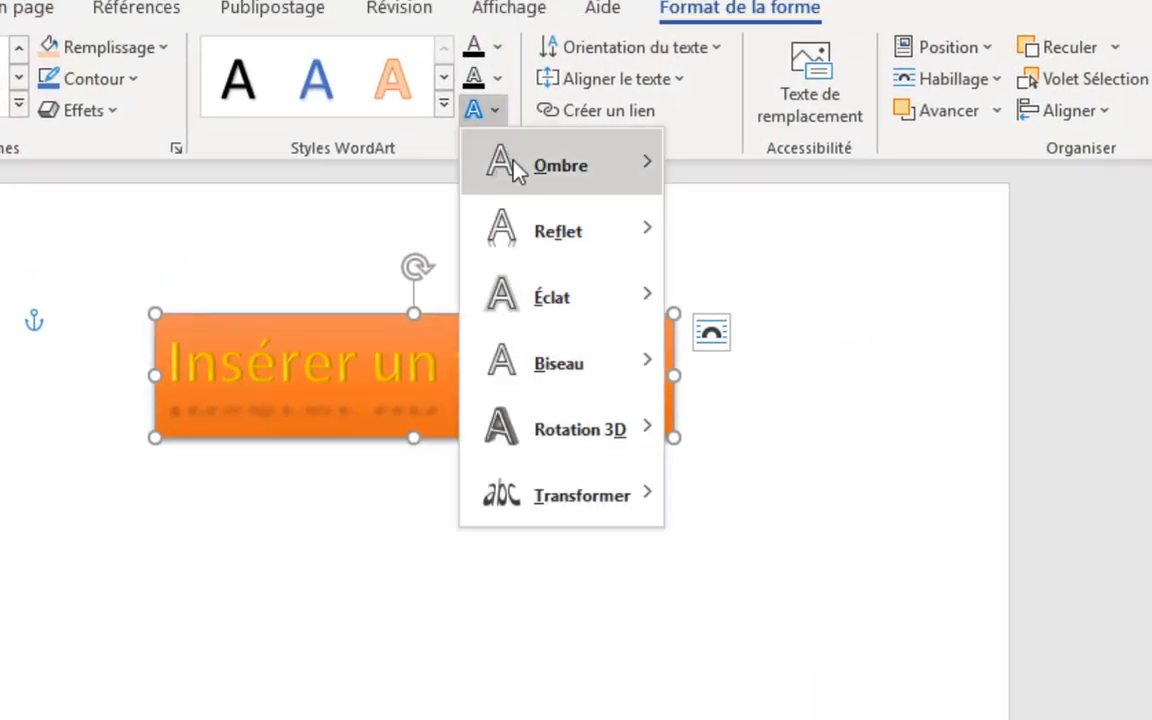
mouse_move(514, 167)
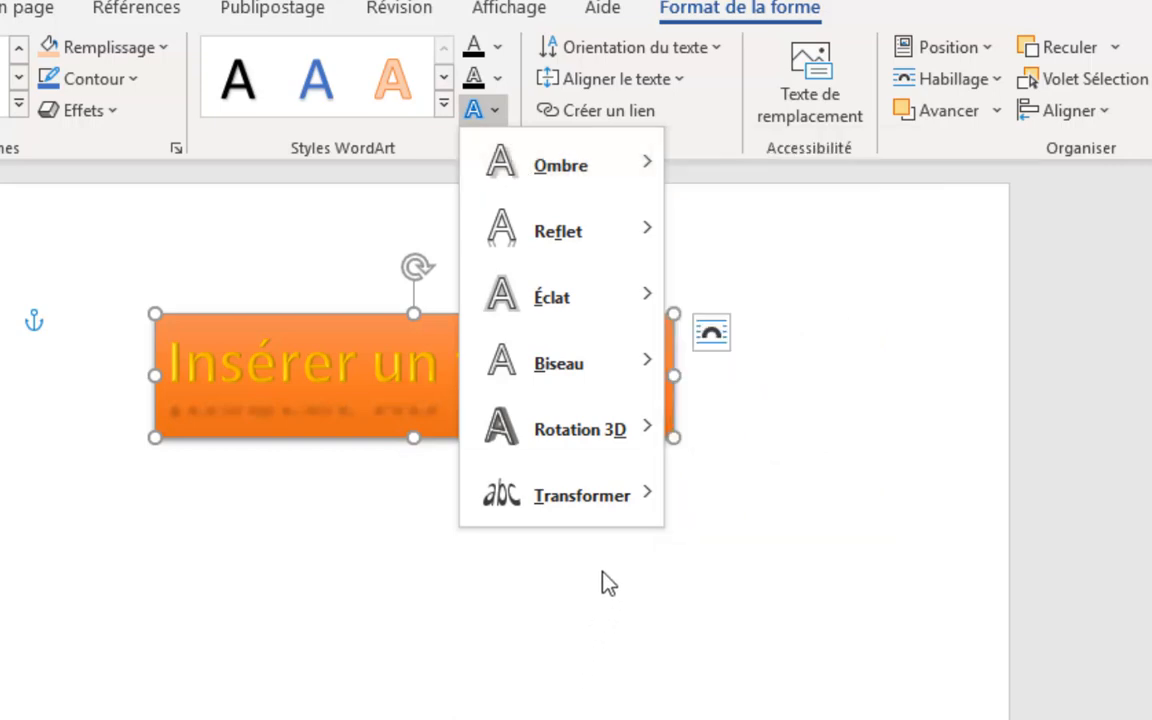
mouse_move(609, 429)
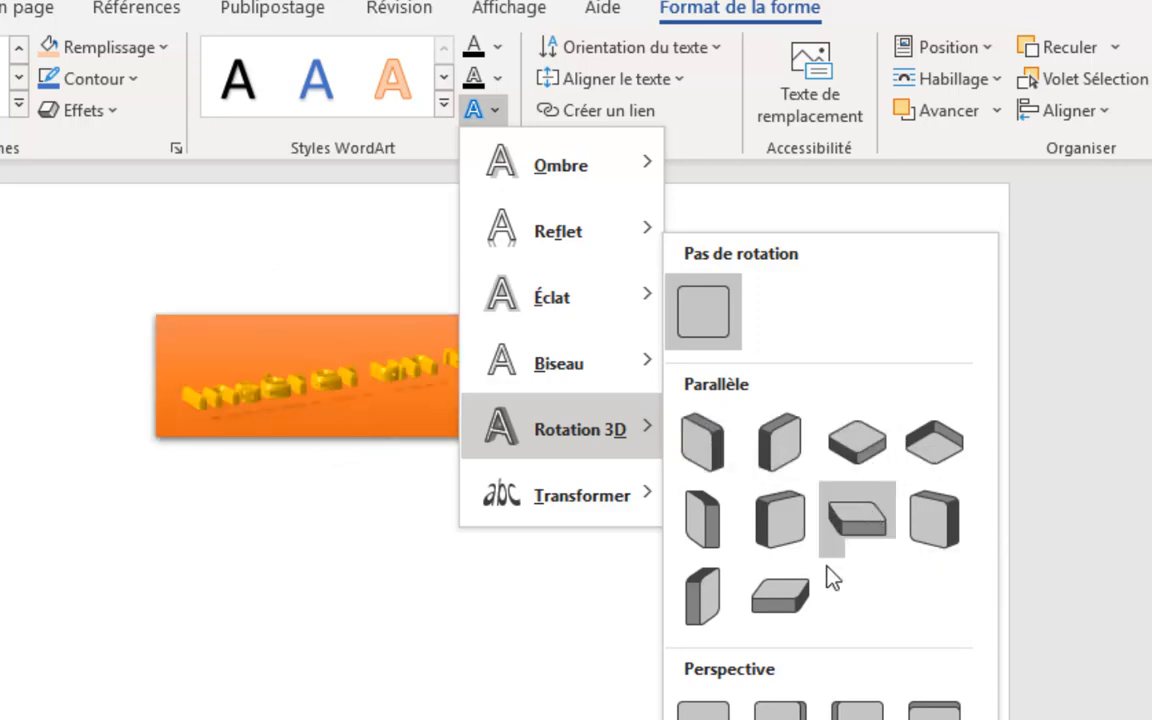
left_click(780, 530)
Switch to Document2 in Word 2007 and insert WordArt in the dark green 3D style reading "insérer un tableau".
left_click(678, 559)
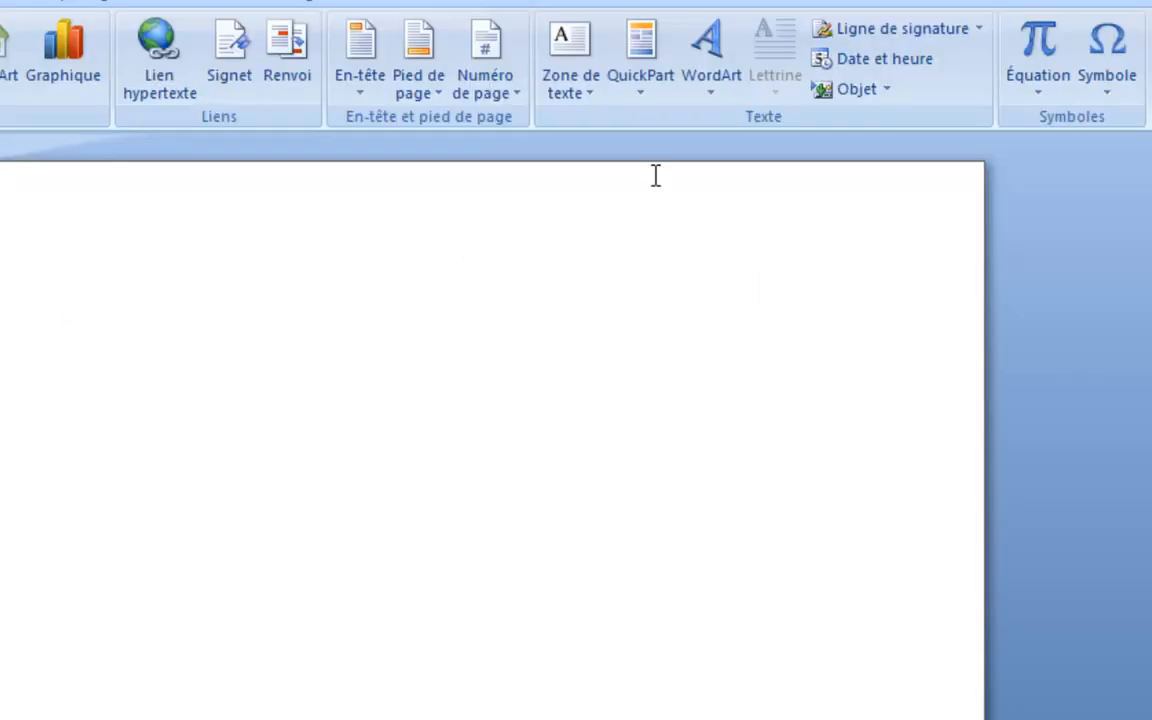
left_click(713, 92)
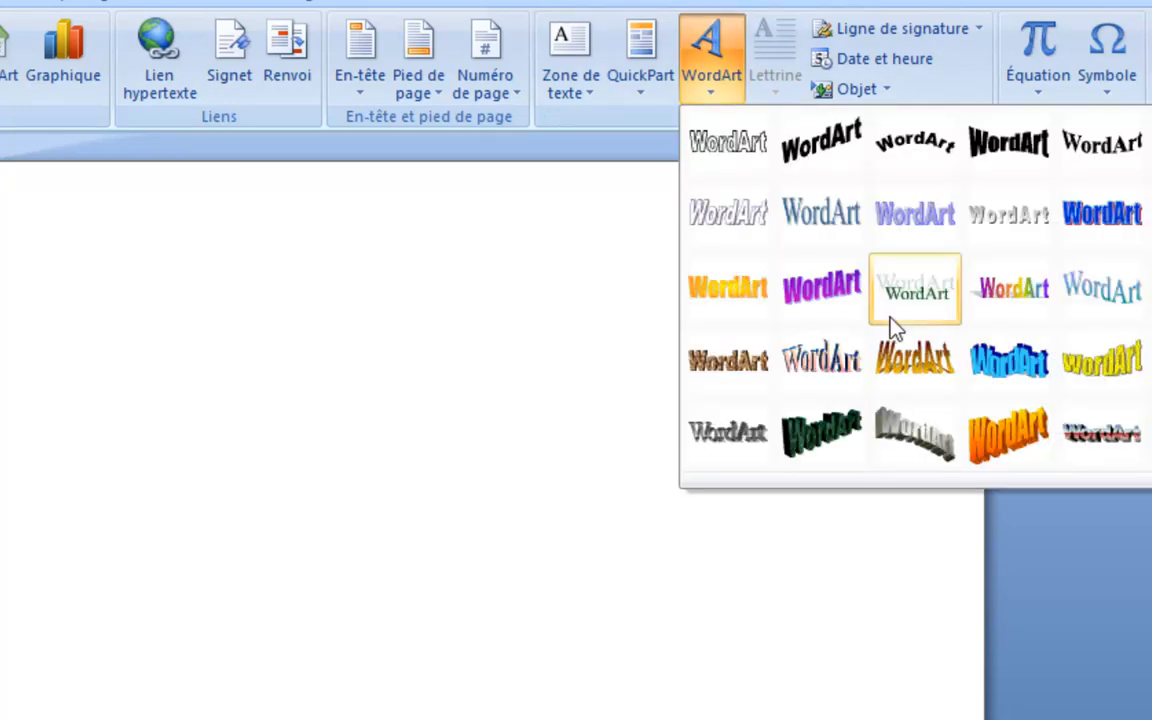
left_click(840, 430)
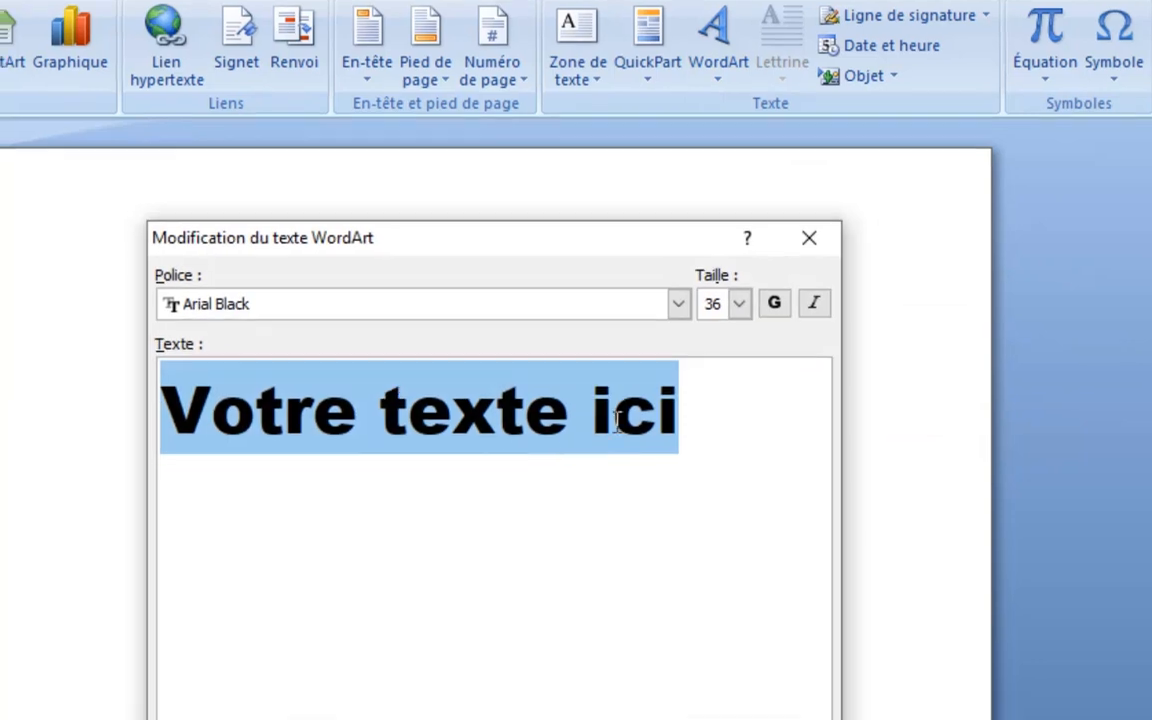
key("Delete")
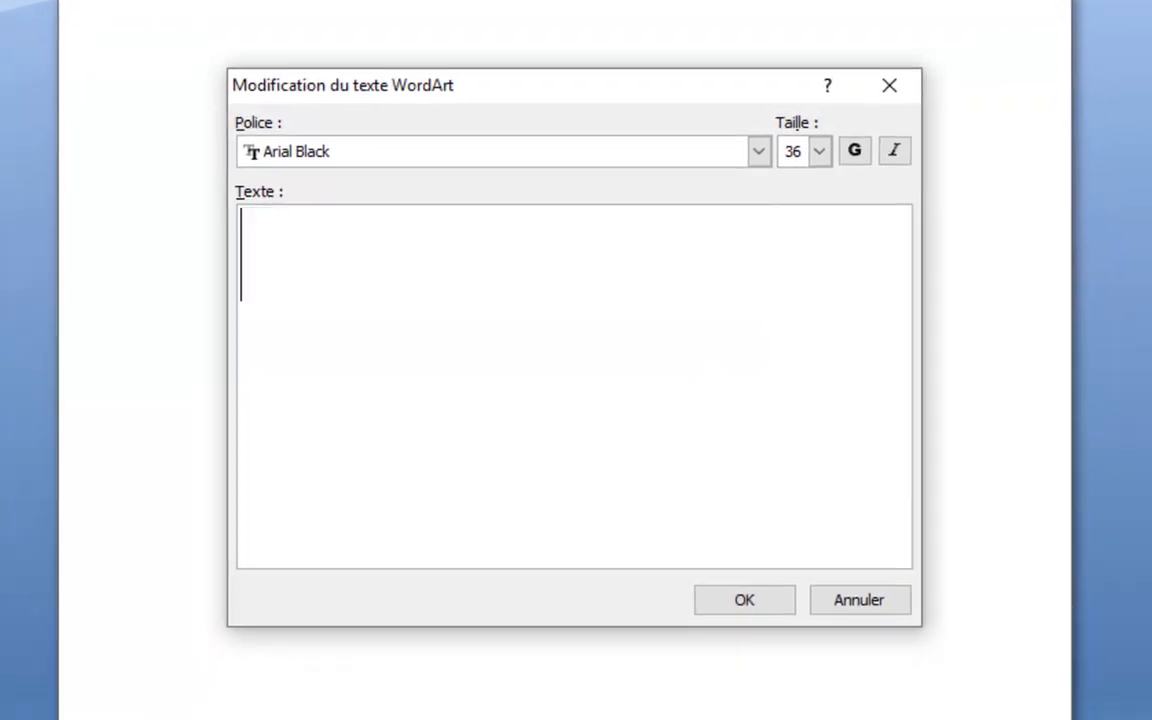
type("ins")
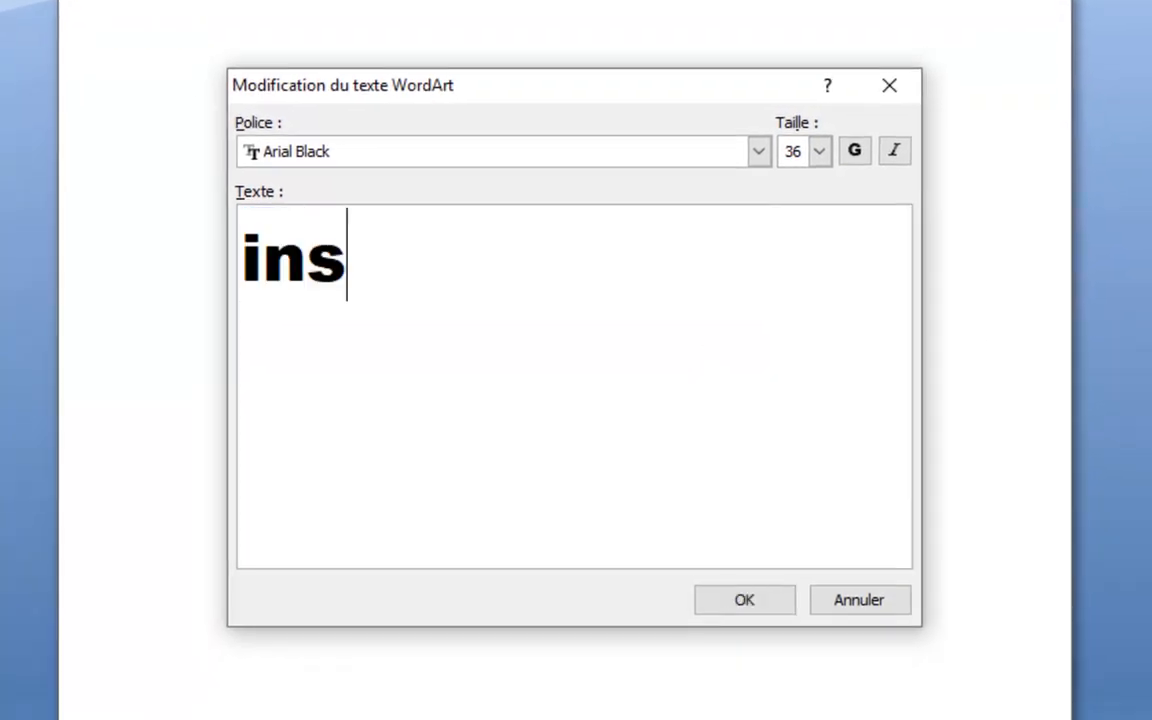
type("érer ")
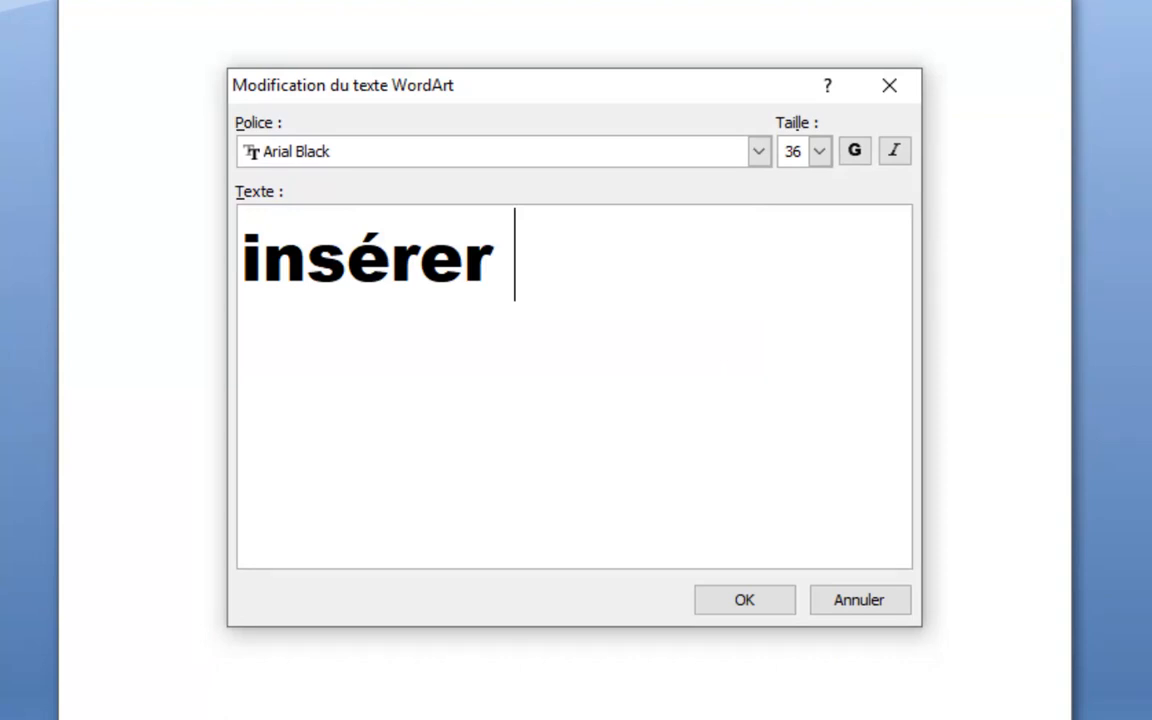
type("un tableau")
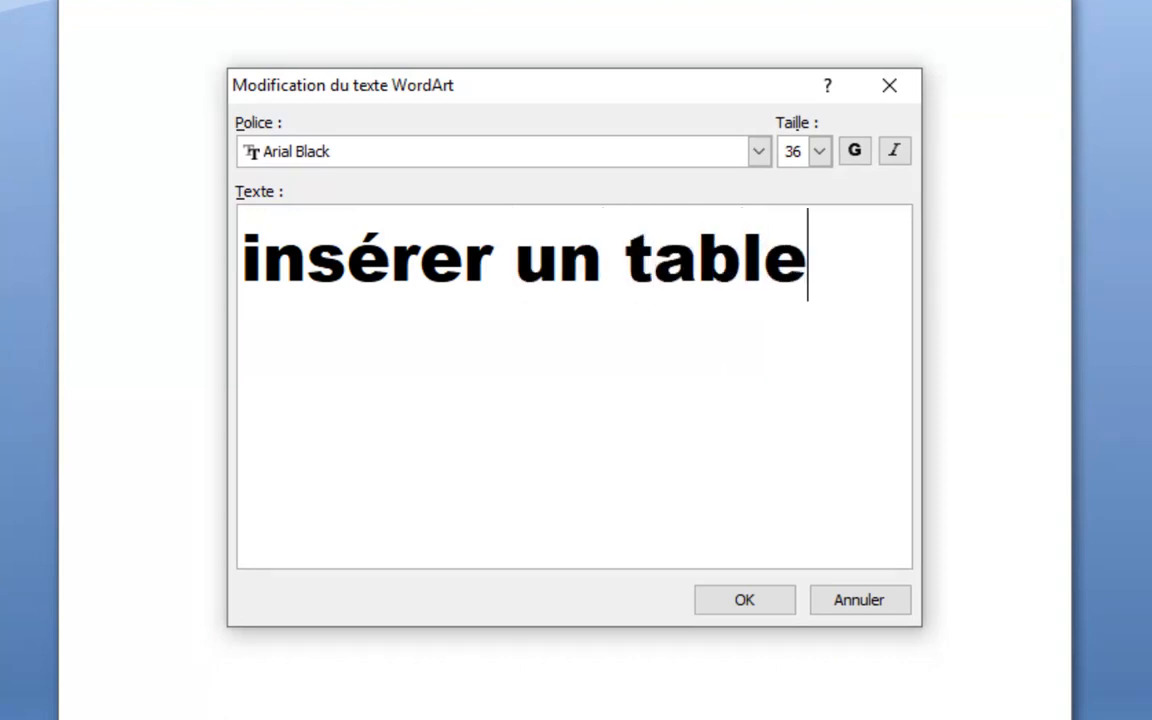
left_click(716, 601)
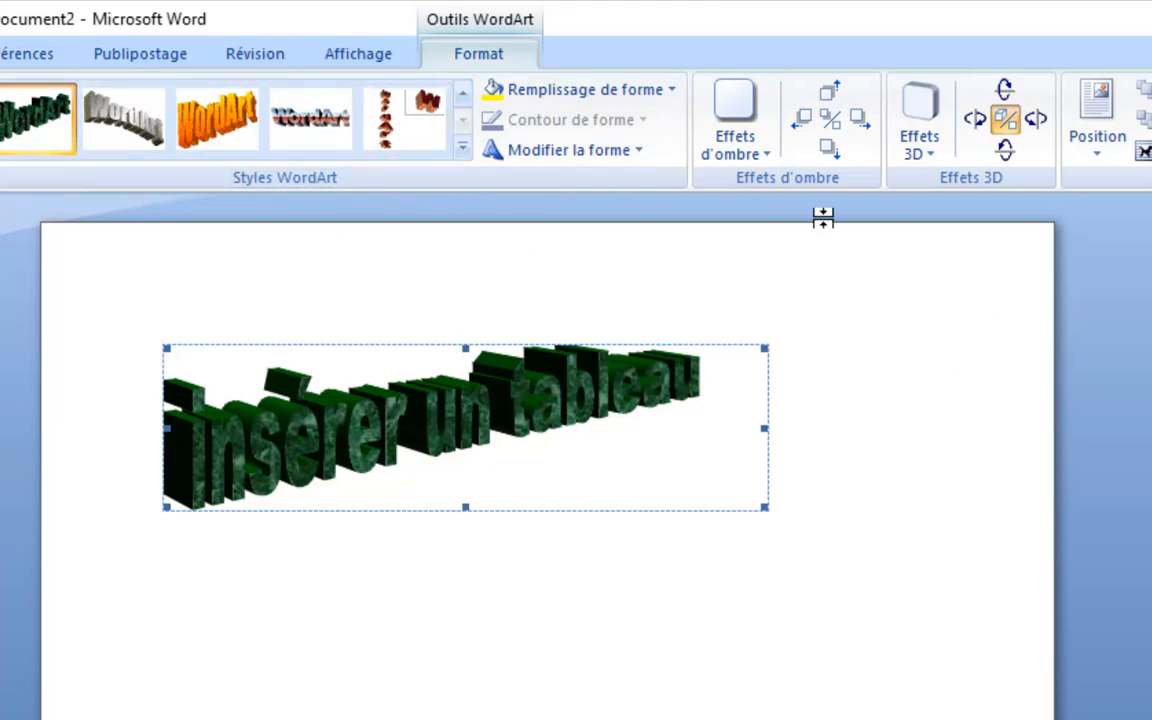
Apply the second additional shadow style to the green WordArt "insérer un tableau".
left_click(731, 158)
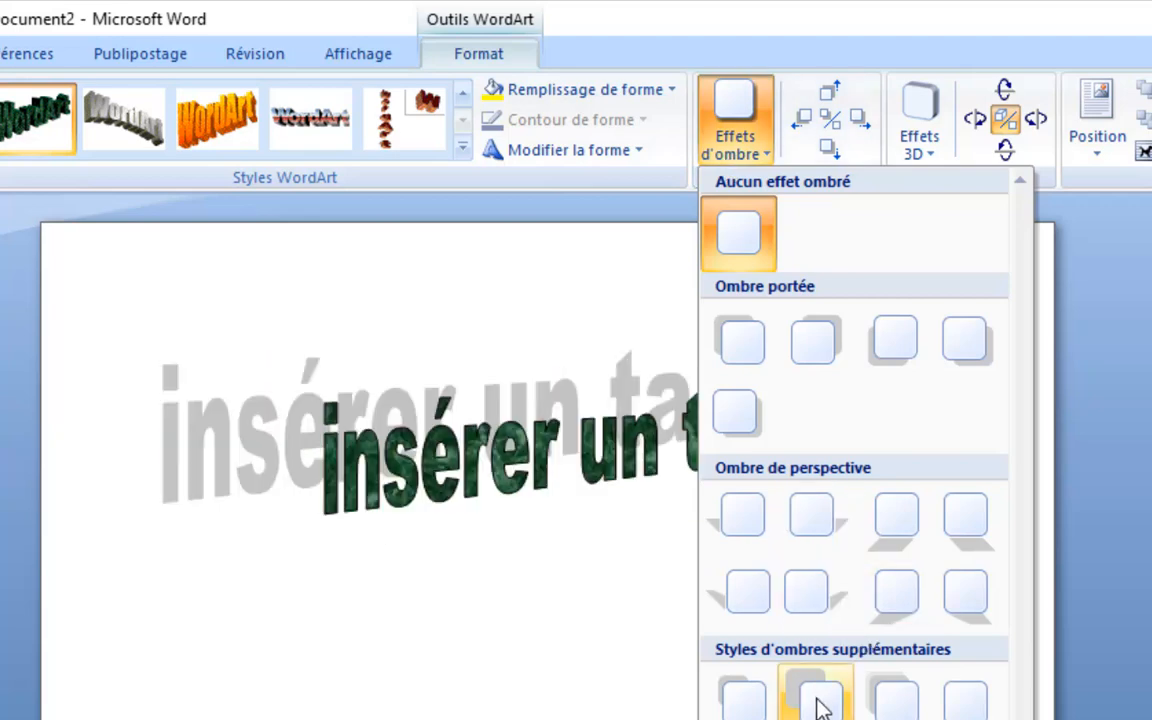
left_click(818, 700)
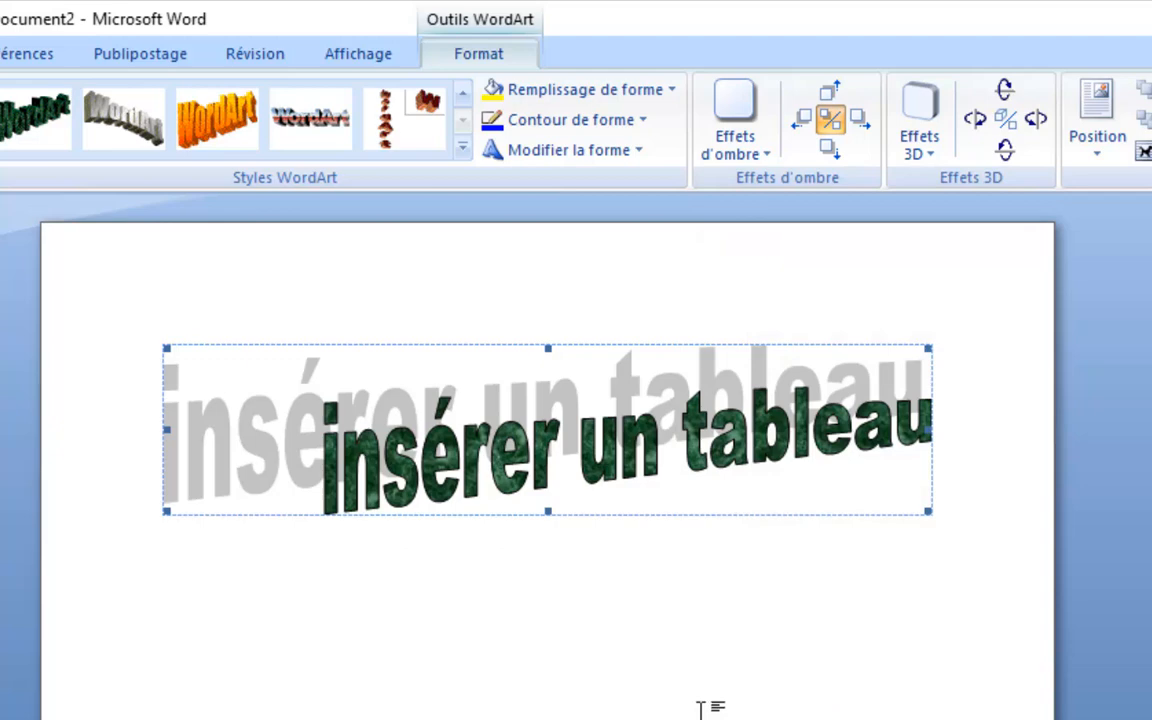